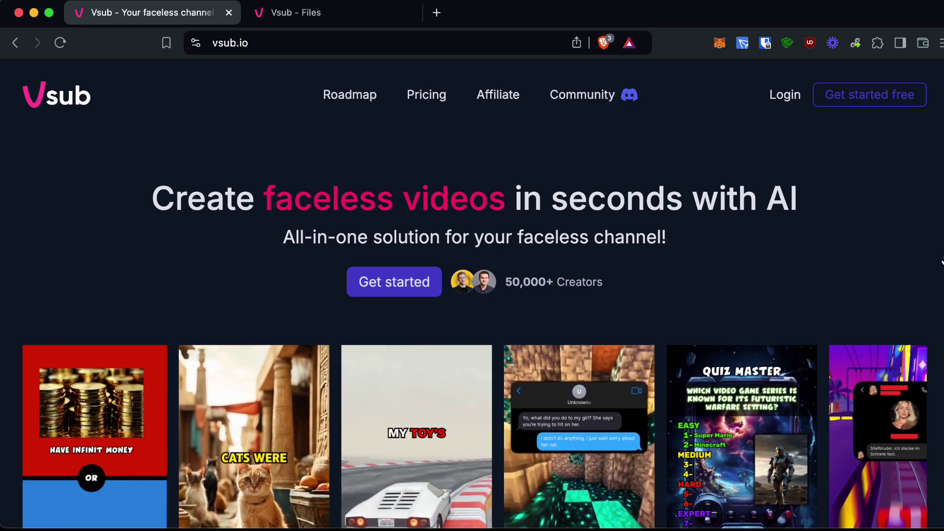
scroll(941, 262, down, 2)
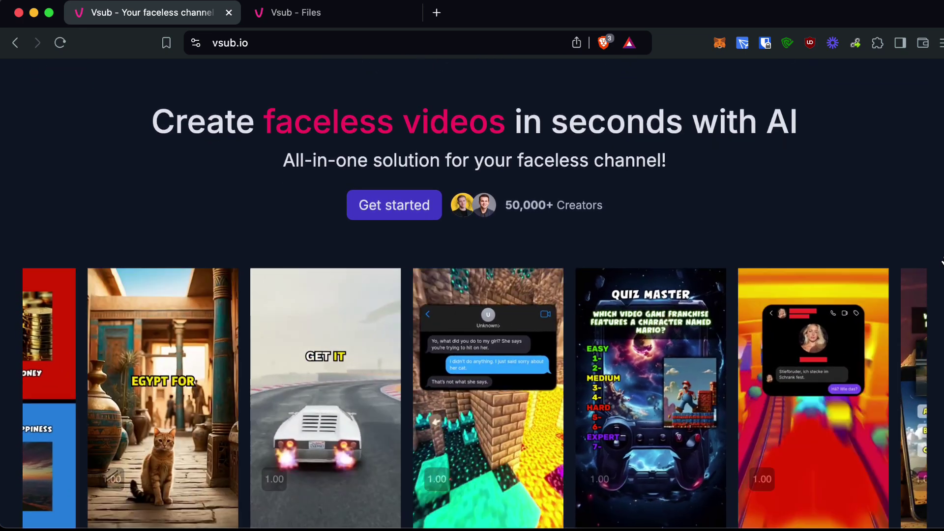
scroll(941, 262, down, 1)
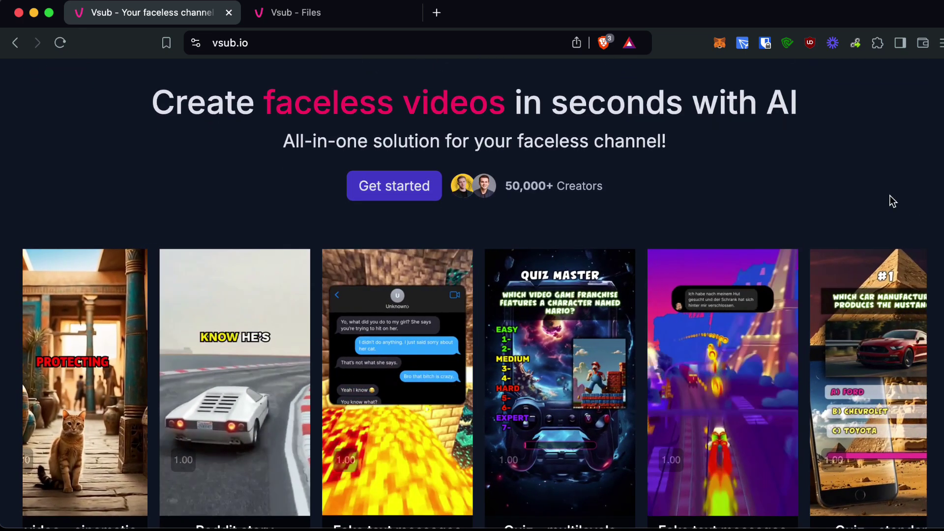
scroll(891, 201, down, 2)
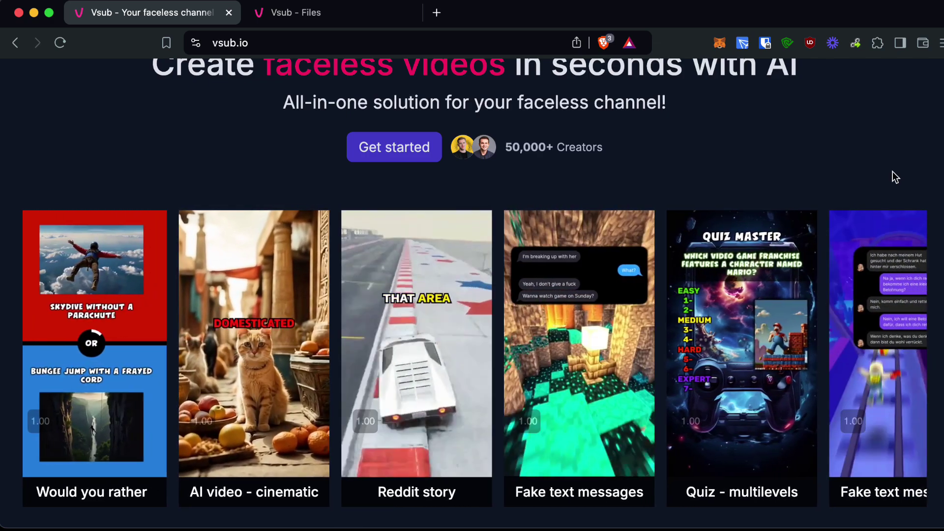
scroll(892, 177, up, 1)
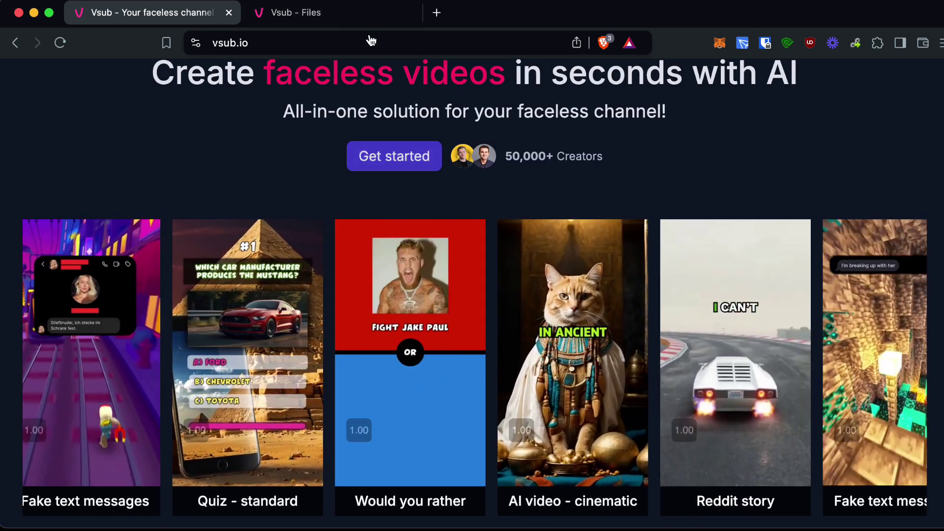
Switch to the Vsub workspace tab listing Fake Text, AI Video, Quiz and Would You Rather
click(332, 13)
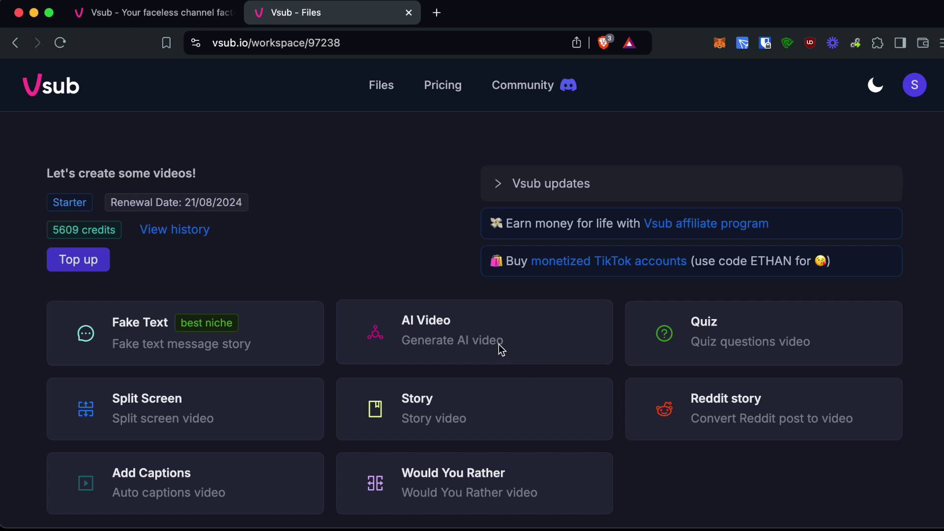
Start an AI Video and choose the Cinematic style template
click(467, 327)
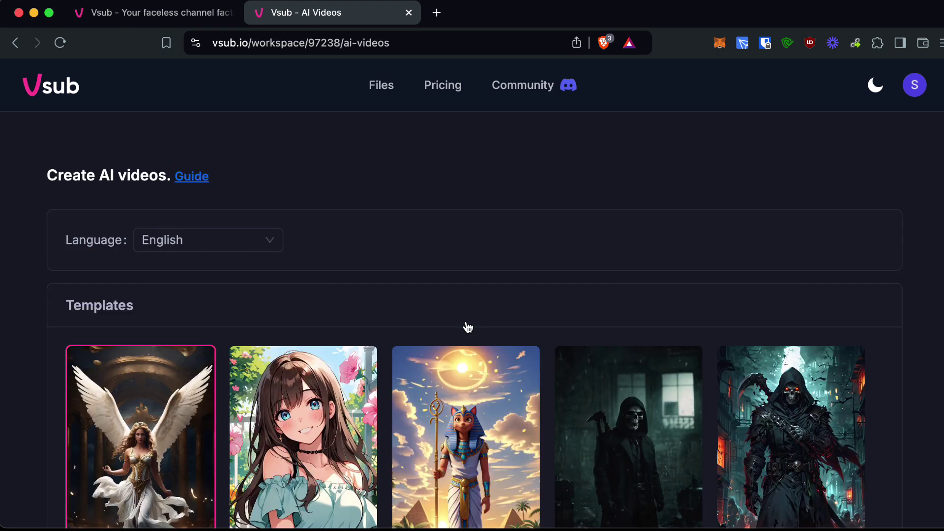
scroll(465, 327, down, 2)
scroll(465, 327, down, 3)
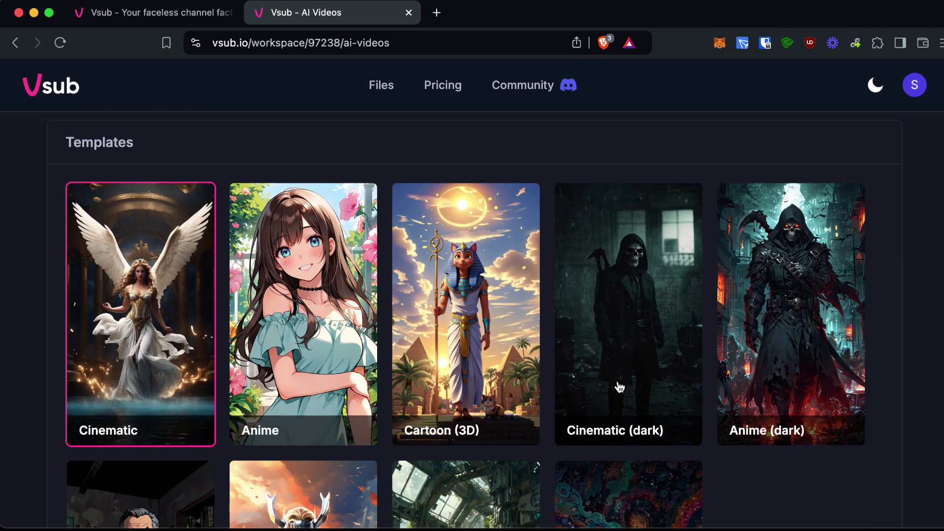
scroll(723, 409, down, 3)
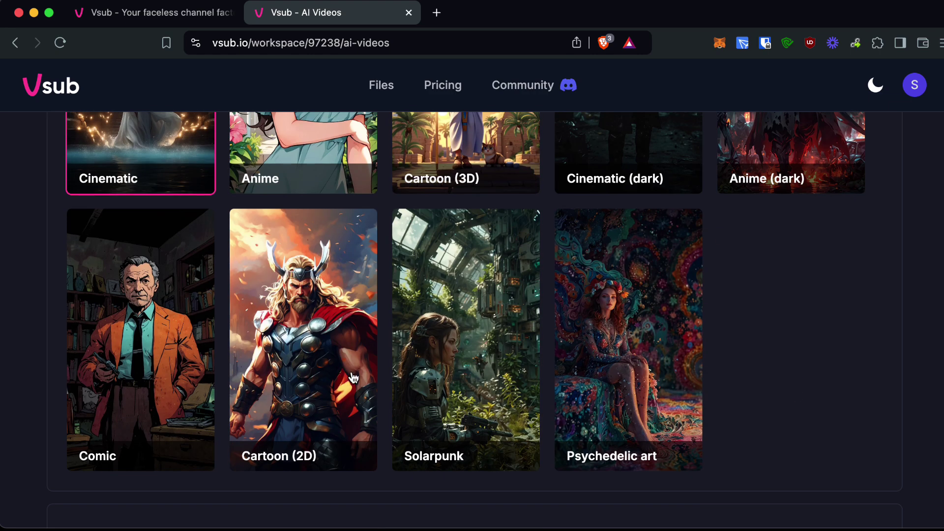
scroll(879, 402, up, 3)
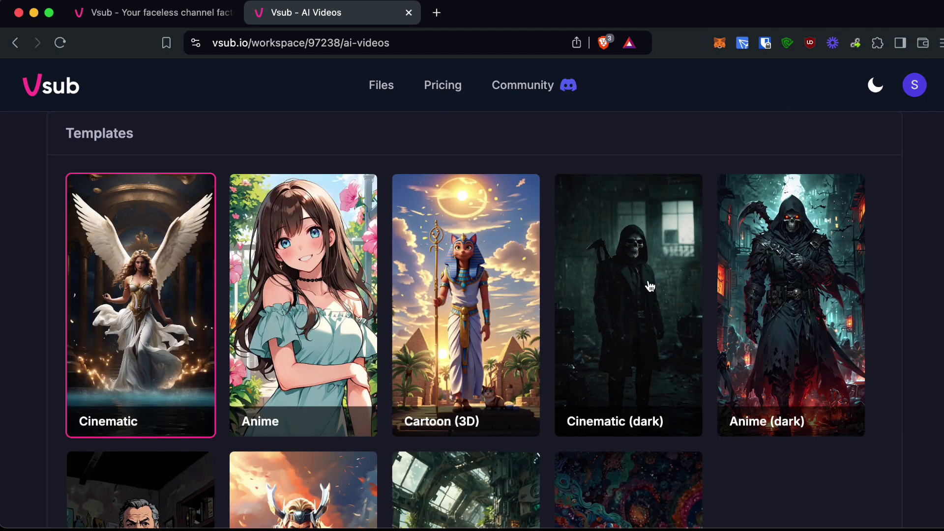
click(650, 287)
scroll(650, 286, down, 2)
scroll(649, 286, down, 3)
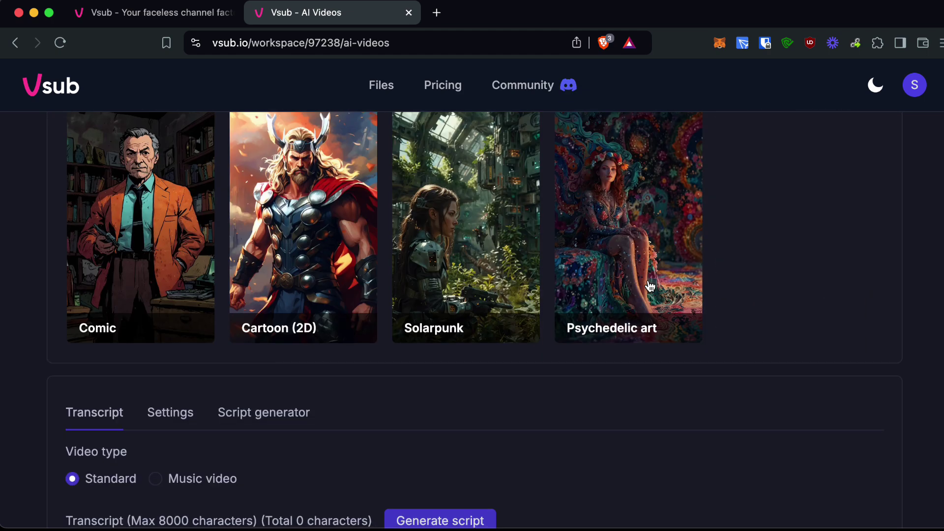
scroll(650, 286, down, 2)
scroll(362, 295, up, 1)
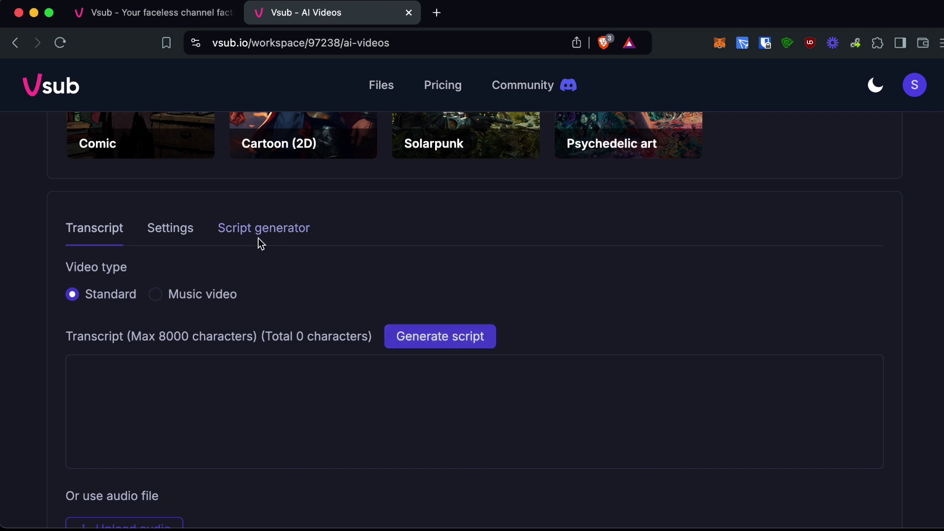
Keep the Elevenlabs voice Adam, Portrait (9:16) size and image duration level 1
click(172, 230)
click(469, 325)
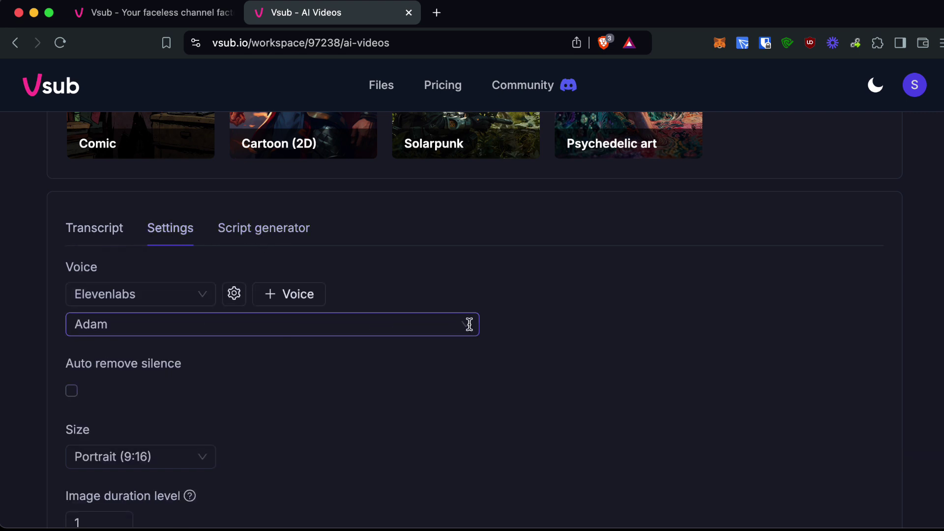
click(205, 298)
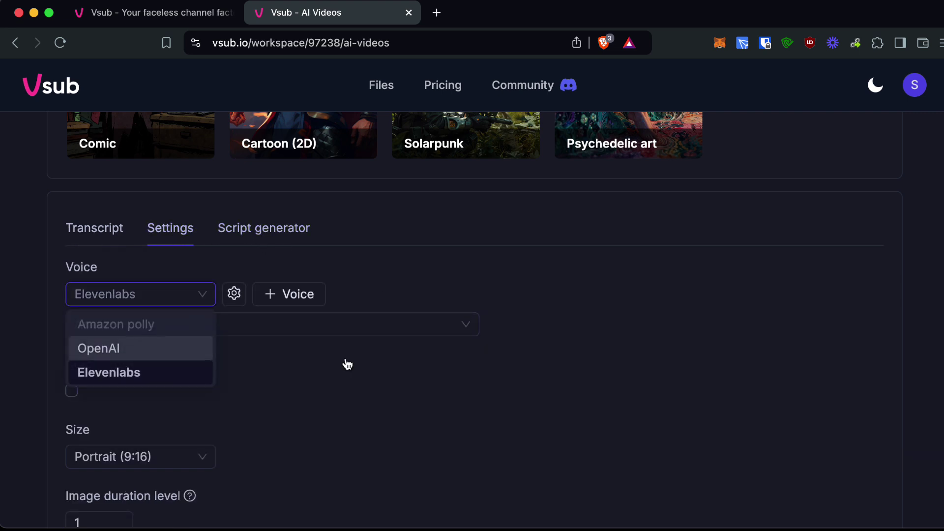
click(432, 372)
click(453, 329)
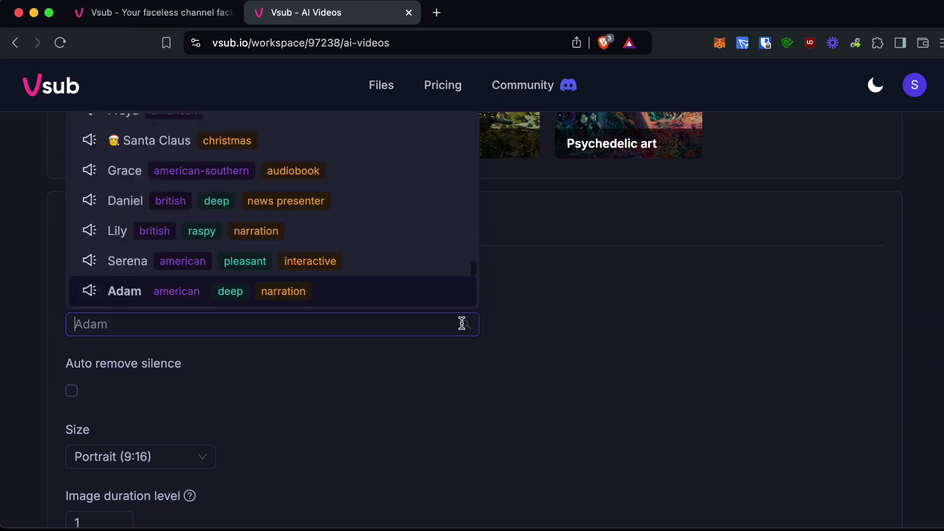
click(514, 354)
scroll(266, 363, down, 1)
scroll(173, 329, down, 1)
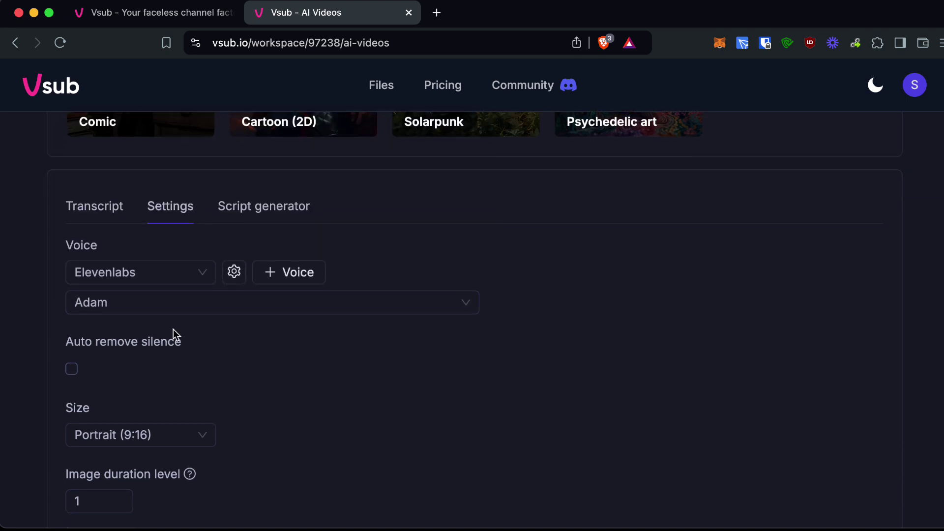
scroll(174, 332, down, 1)
click(199, 408)
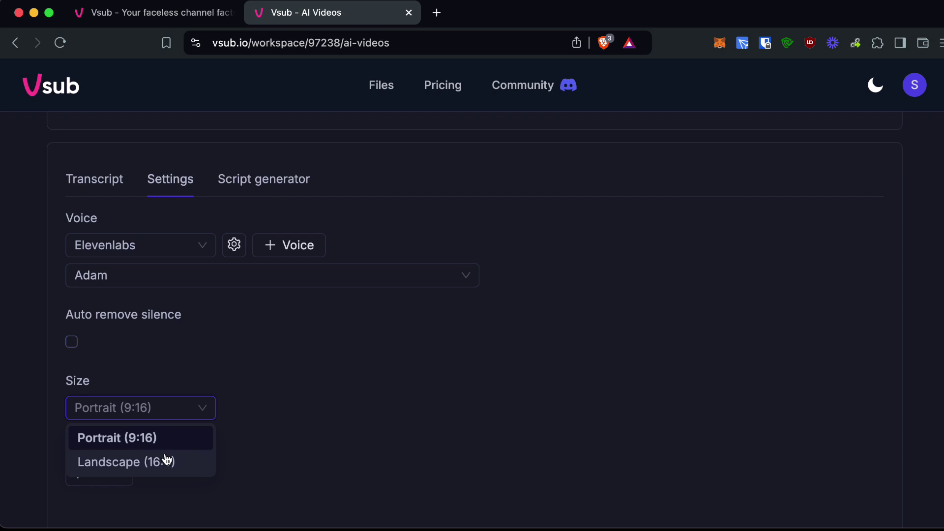
click(369, 428)
scroll(371, 429, down, 1)
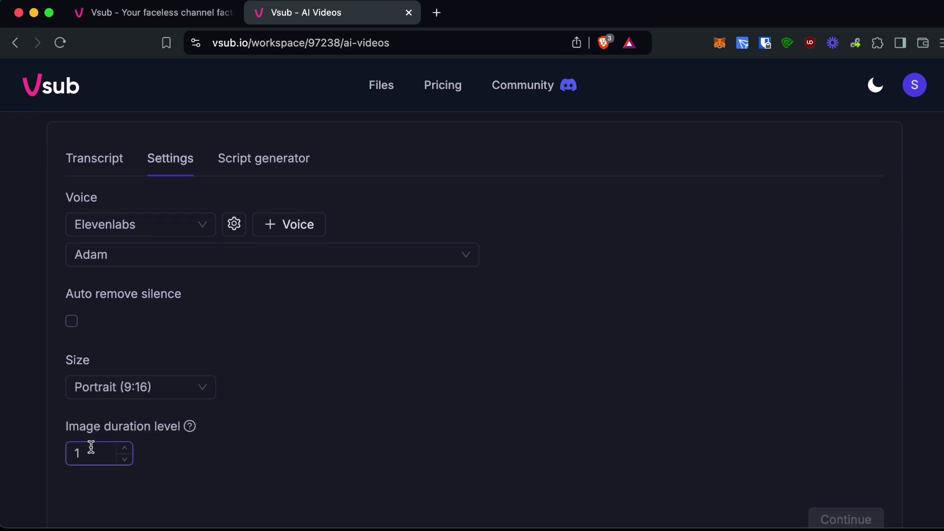
click(316, 426)
scroll(316, 425, up, 3)
Generate a Motivation script with the script generator and use it as the transcript
click(286, 288)
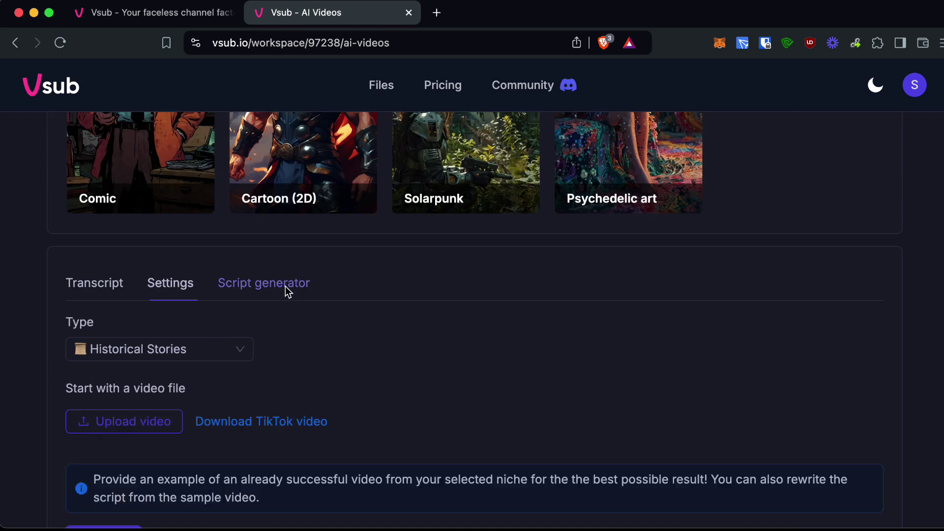
scroll(456, 333, down, 3)
click(248, 240)
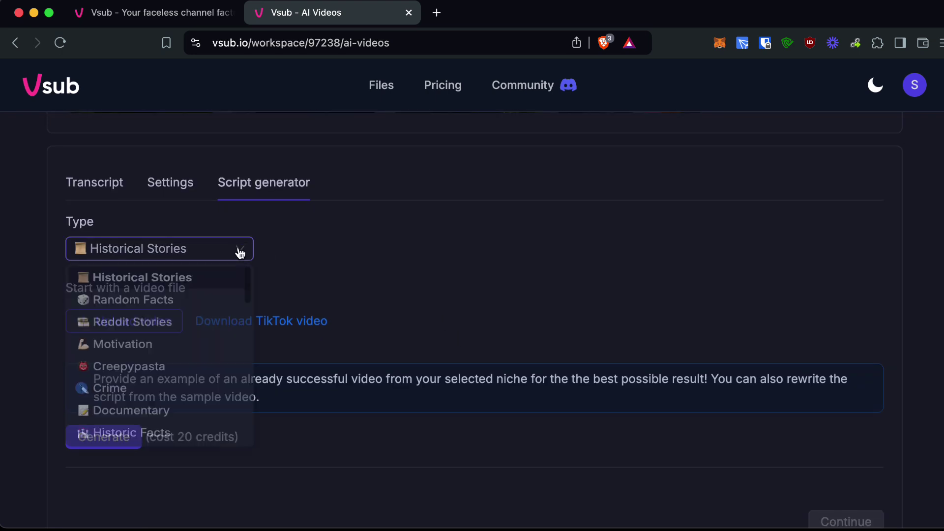
scroll(222, 403, down, 1)
scroll(222, 403, down, 2)
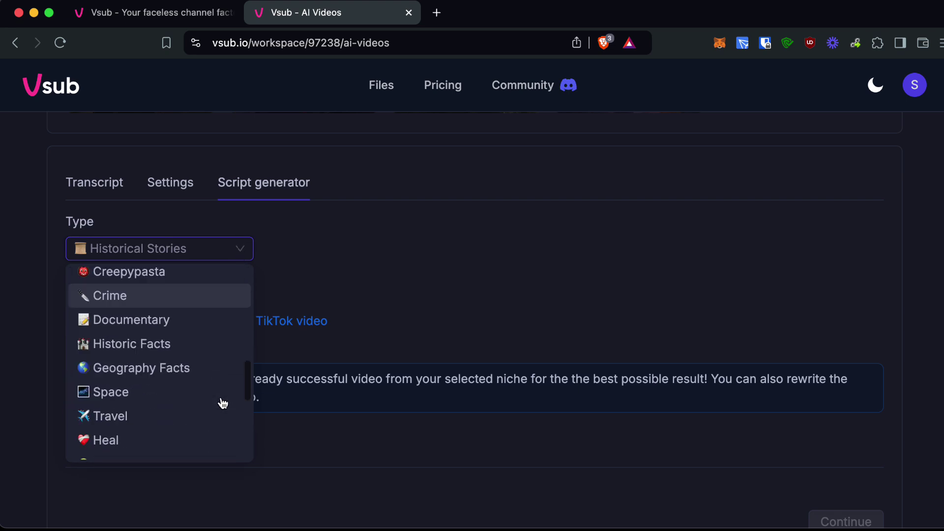
scroll(222, 401, down, 2)
scroll(221, 399, down, 1)
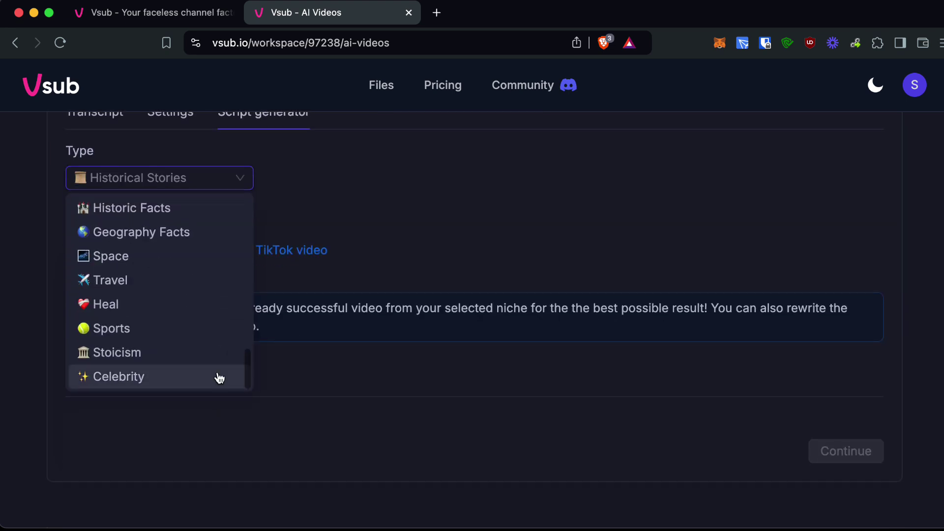
scroll(226, 348, up, 1)
scroll(226, 347, up, 2)
scroll(227, 347, up, 1)
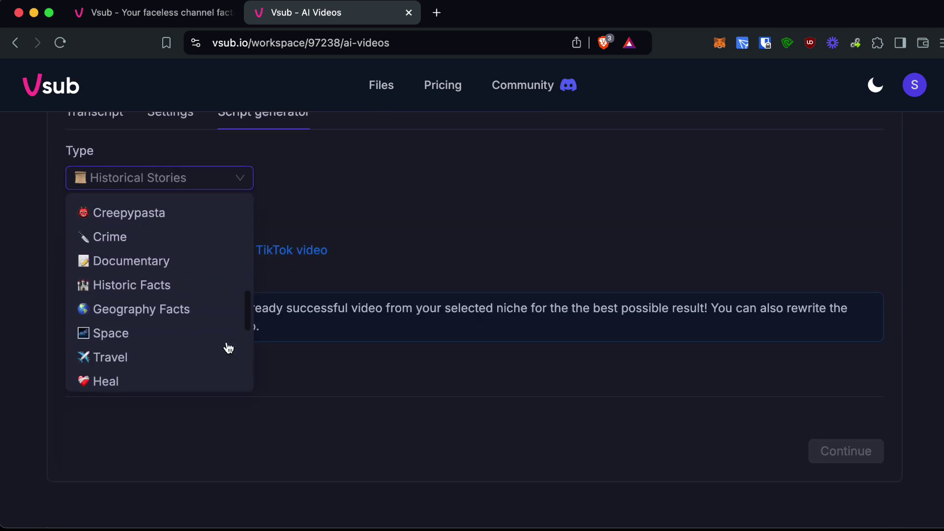
scroll(228, 347, up, 1)
scroll(228, 347, up, 2)
scroll(228, 348, up, 1)
scroll(228, 347, up, 1)
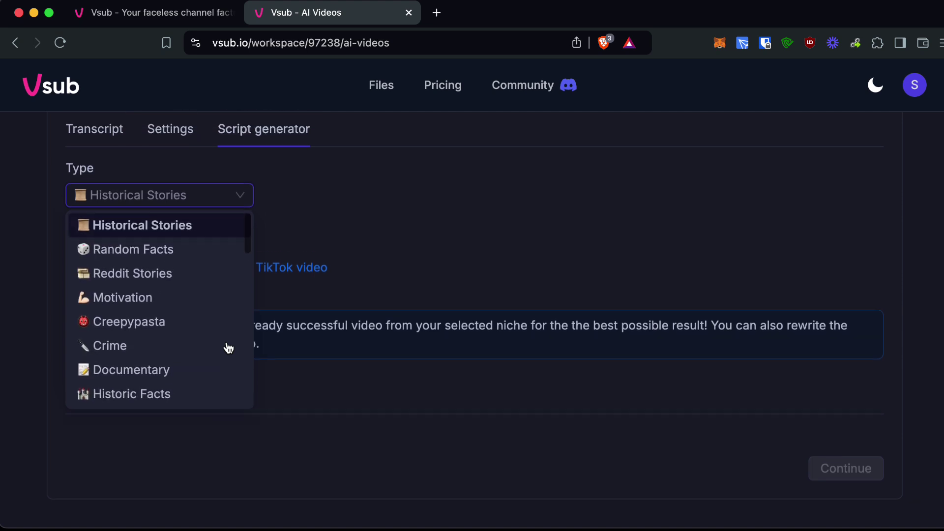
scroll(215, 304, up, 1)
click(204, 318)
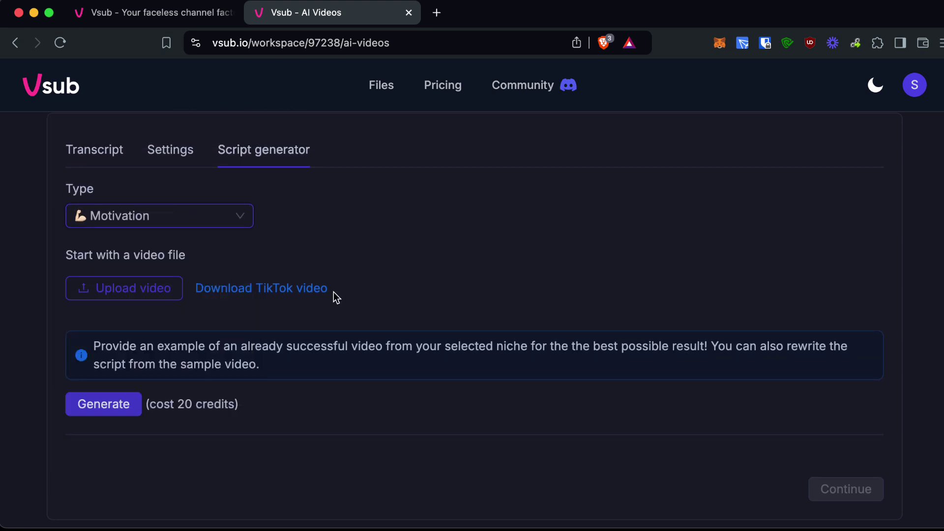
scroll(430, 298, up, 1)
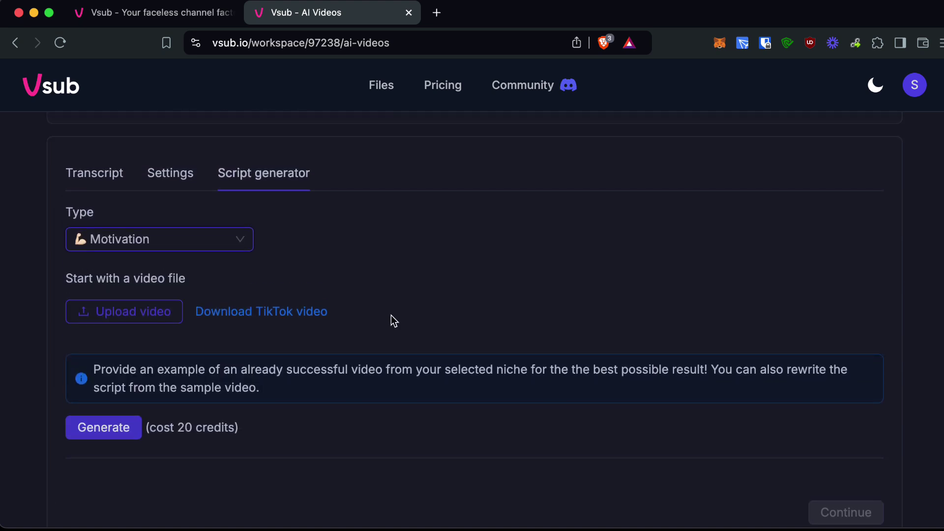
click(126, 434)
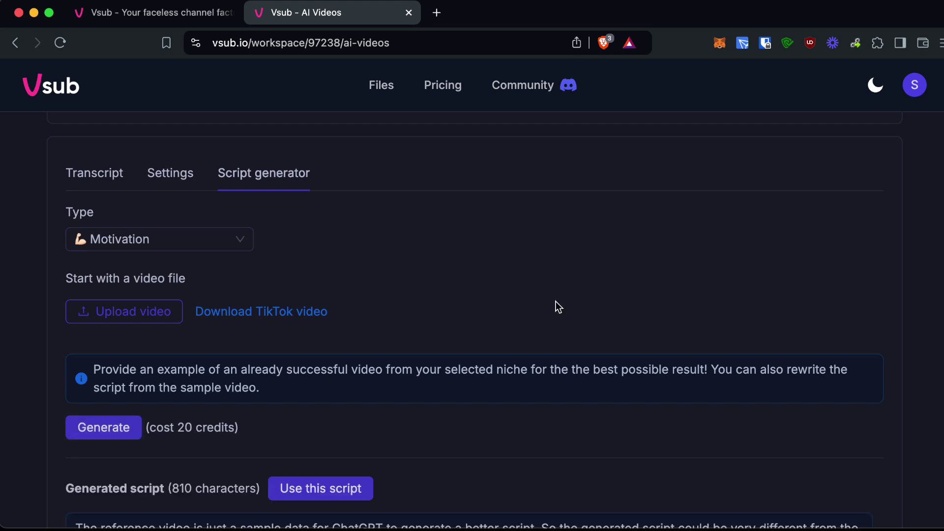
scroll(556, 301, down, 3)
scroll(551, 383, down, 3)
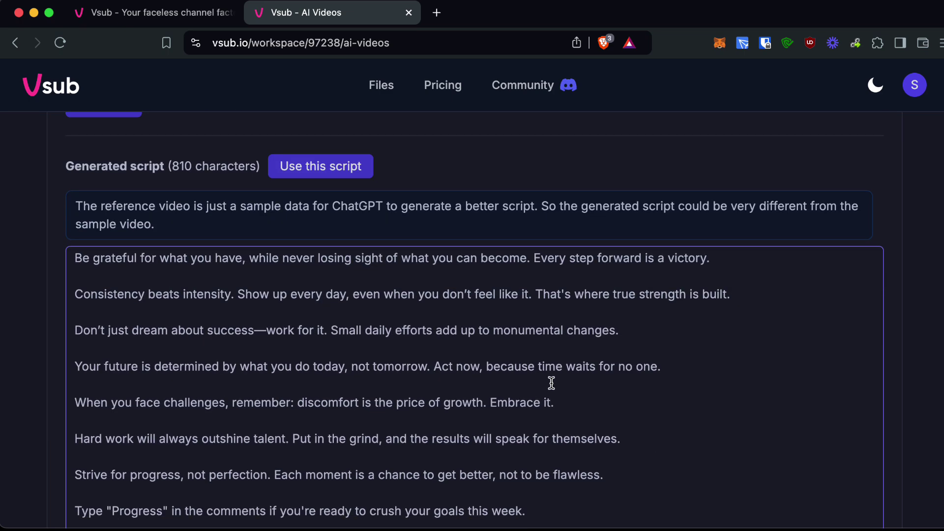
scroll(551, 383, up, 4)
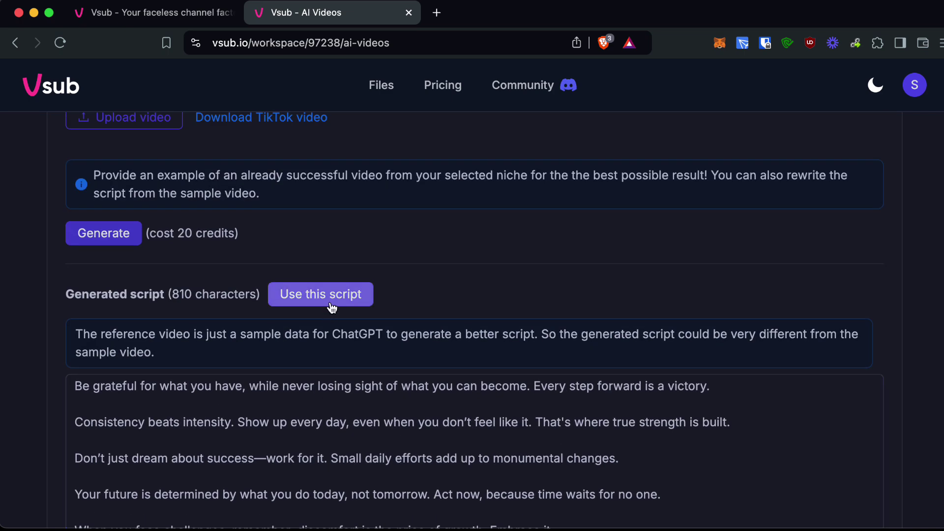
click(331, 306)
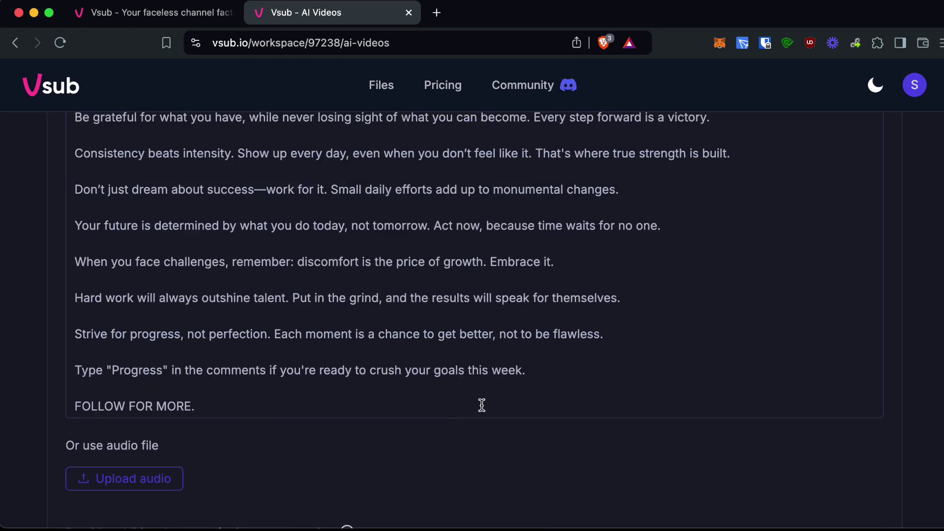
scroll(627, 308, up, 2)
scroll(639, 253, down, 3)
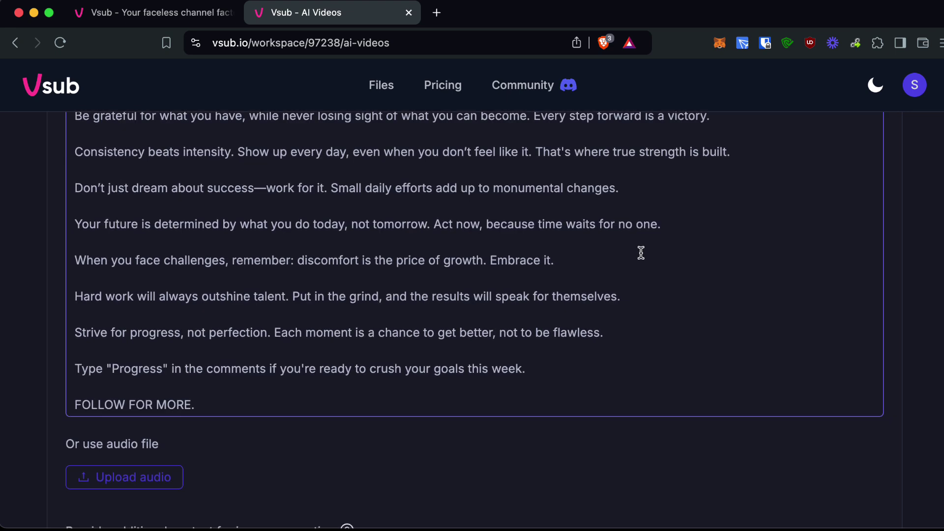
scroll(638, 252, down, 1)
scroll(639, 278, down, 2)
Submit the motivational script and wait while the voice and audio transcription generate
click(841, 416)
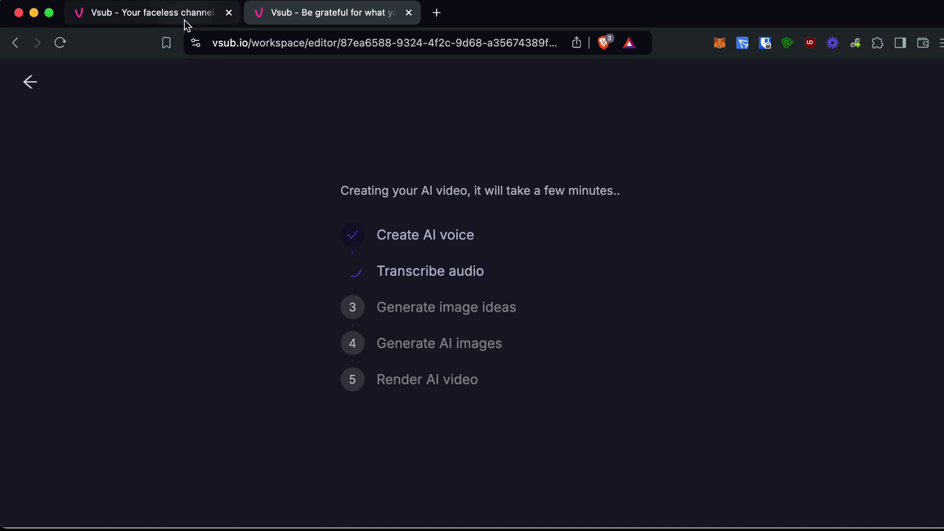
On the homepage tab, compare lifetime and monthly plans: Starter $29, Pro $49, Premium $99
click(148, 13)
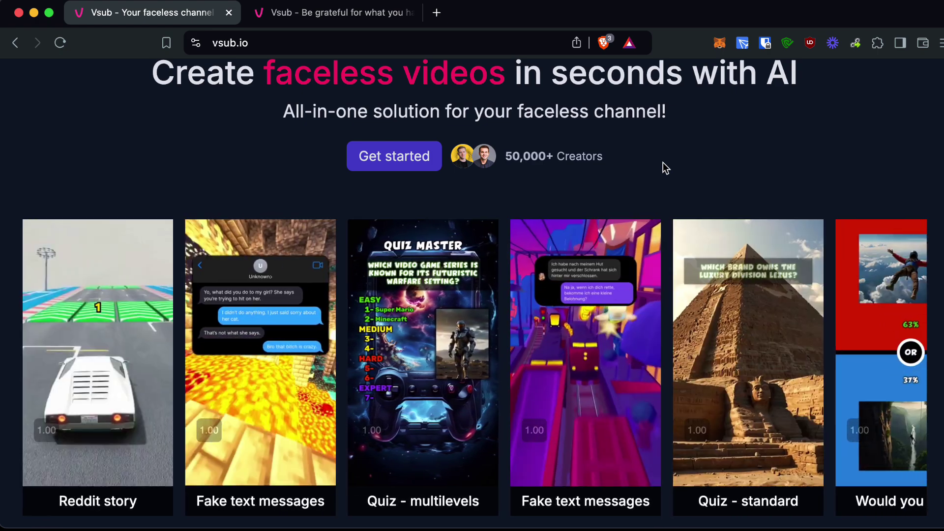
scroll(664, 162, up, 3)
click(424, 99)
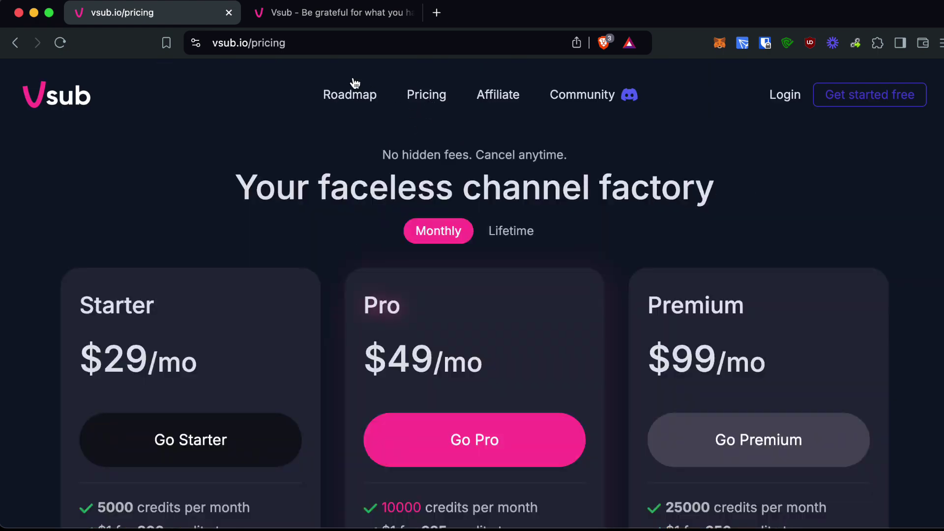
scroll(617, 266, down, 1)
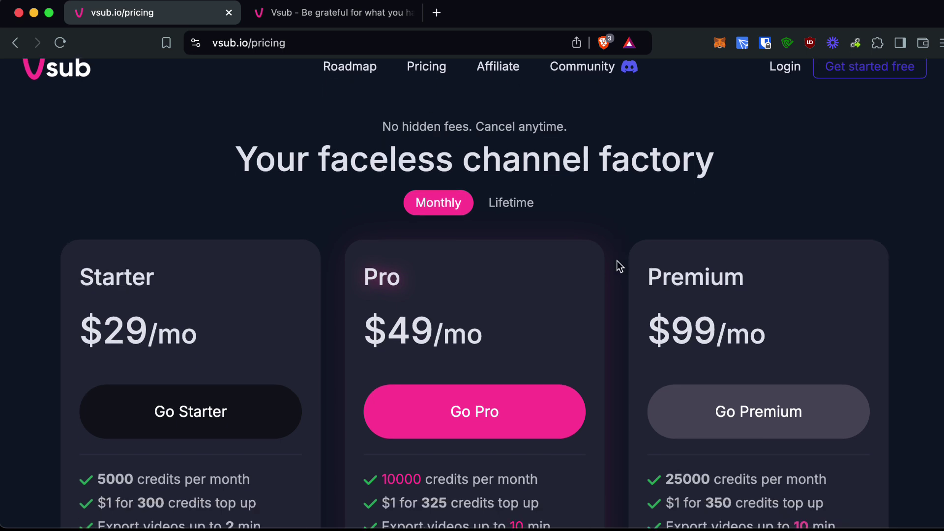
click(530, 213)
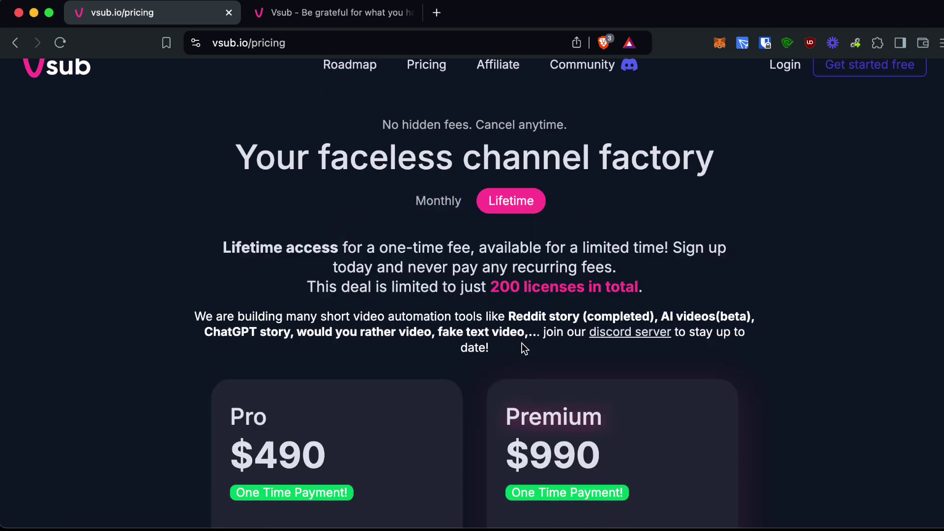
scroll(521, 343, down, 5)
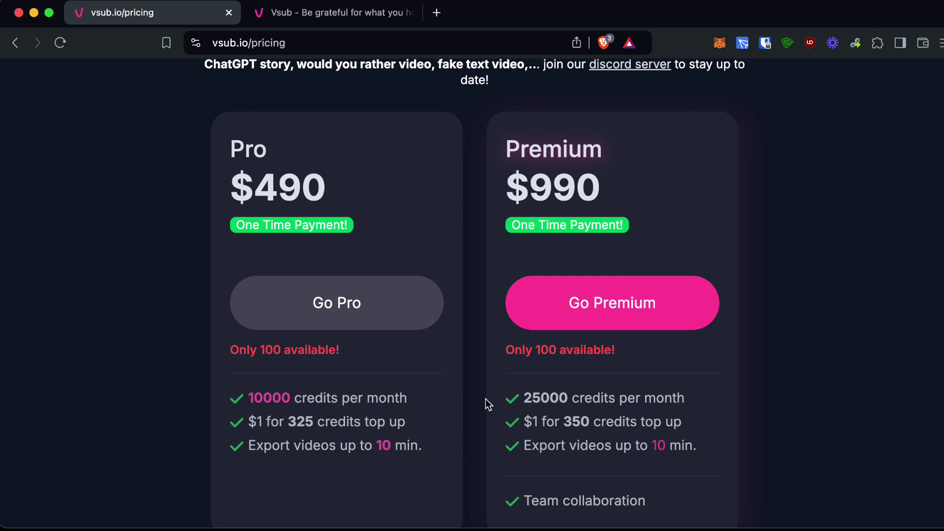
scroll(485, 399, down, 1)
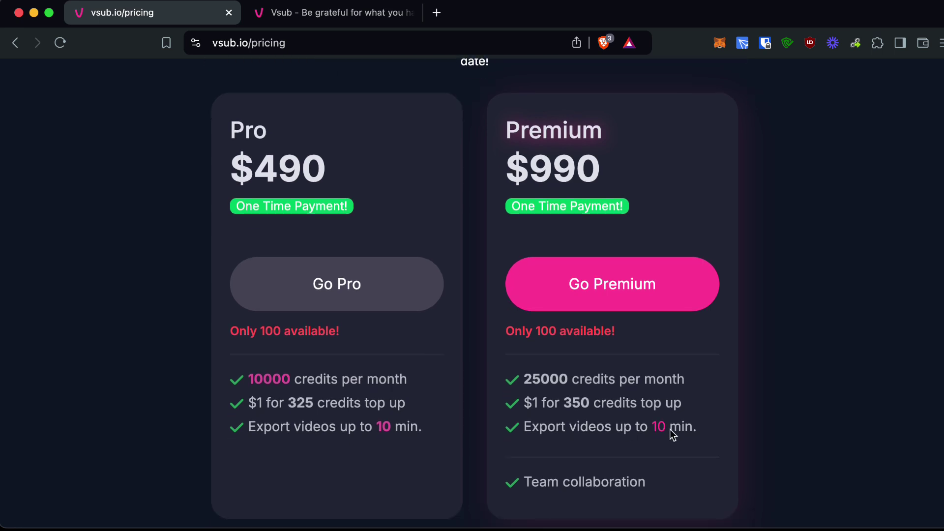
scroll(669, 428, down, 1)
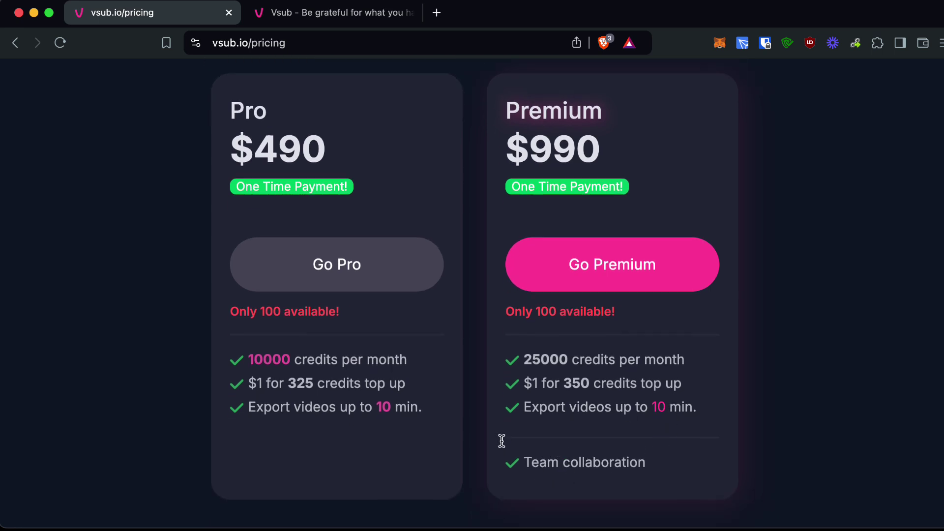
scroll(500, 440, up, 4)
scroll(496, 244, up, 2)
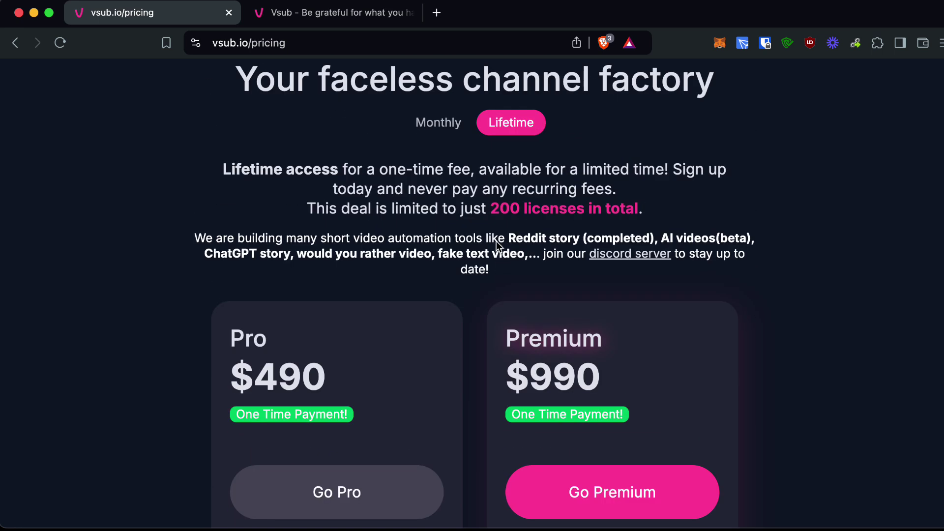
click(454, 131)
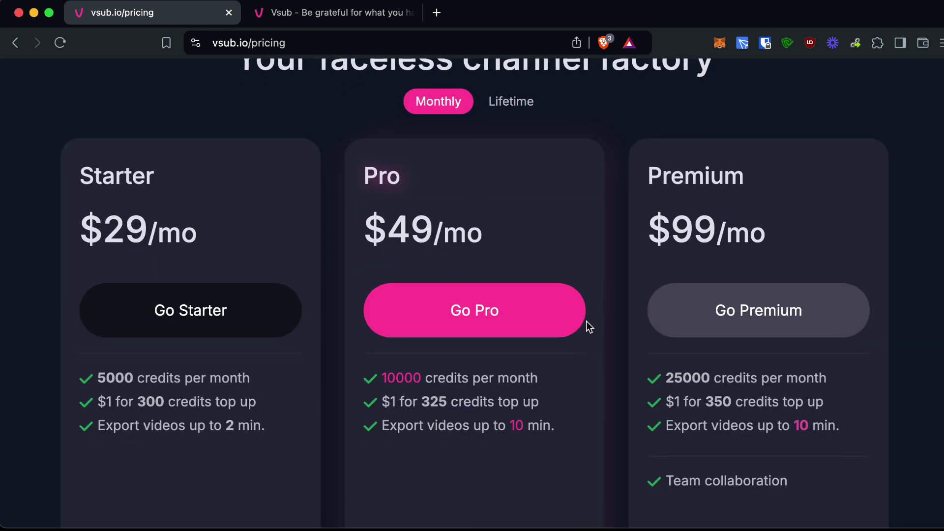
scroll(586, 327, down, 1)
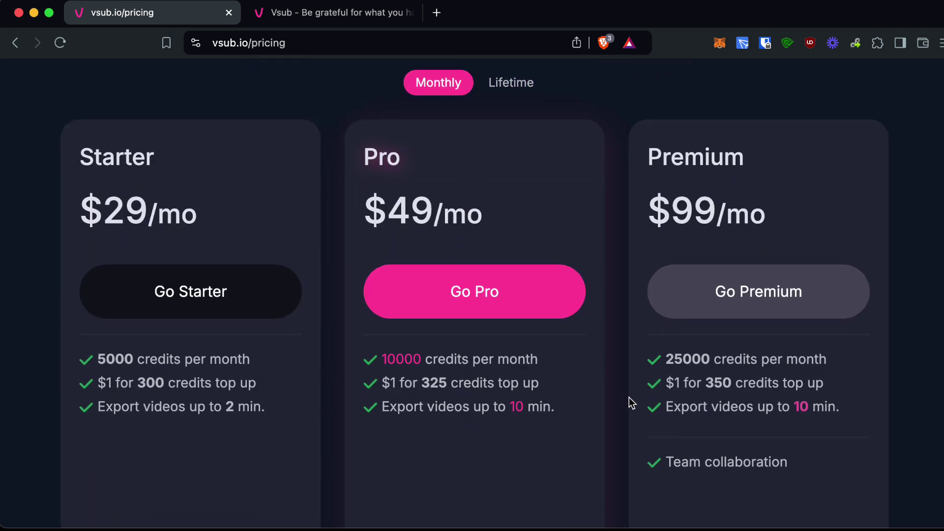
scroll(631, 403, up, 1)
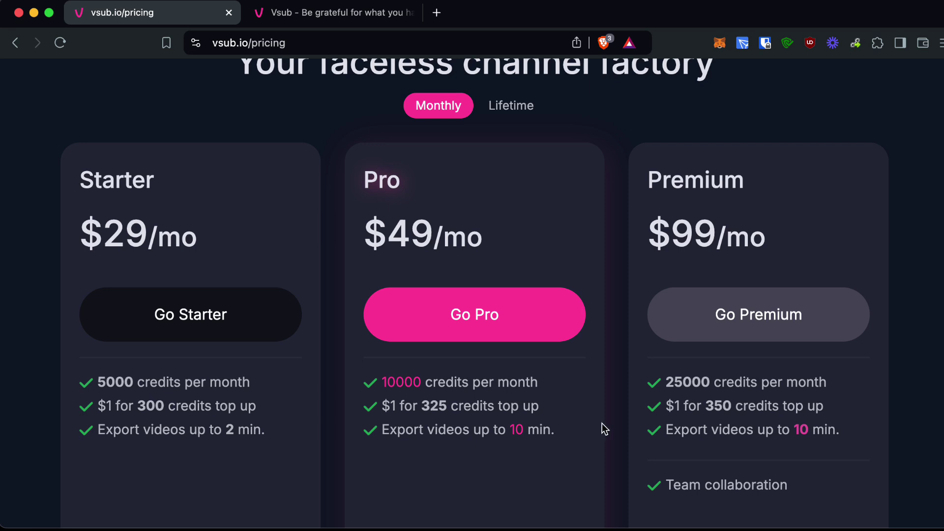
scroll(601, 424, up, 2)
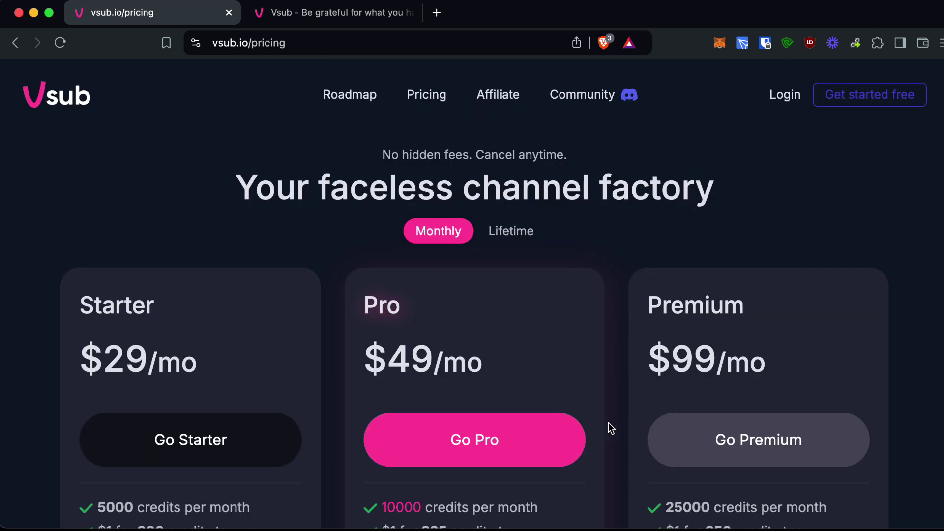
scroll(627, 420, down, 3)
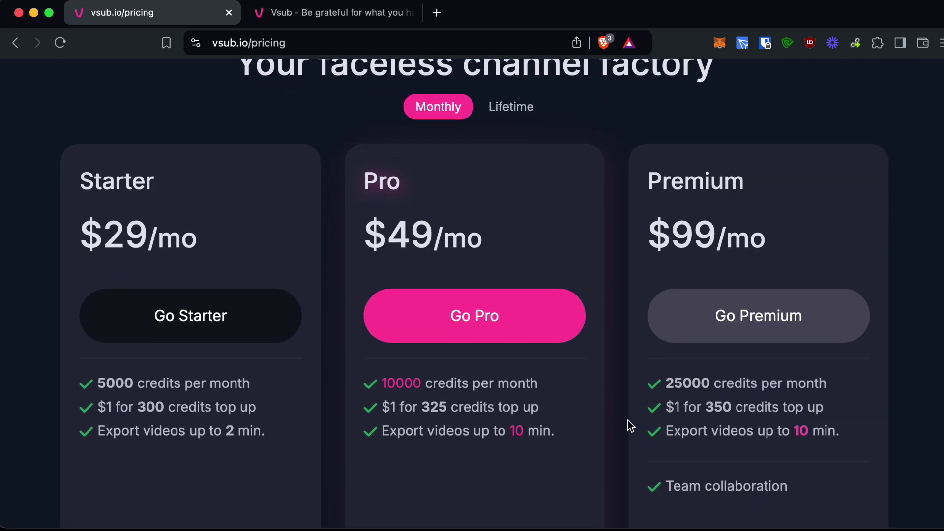
scroll(628, 425, up, 1)
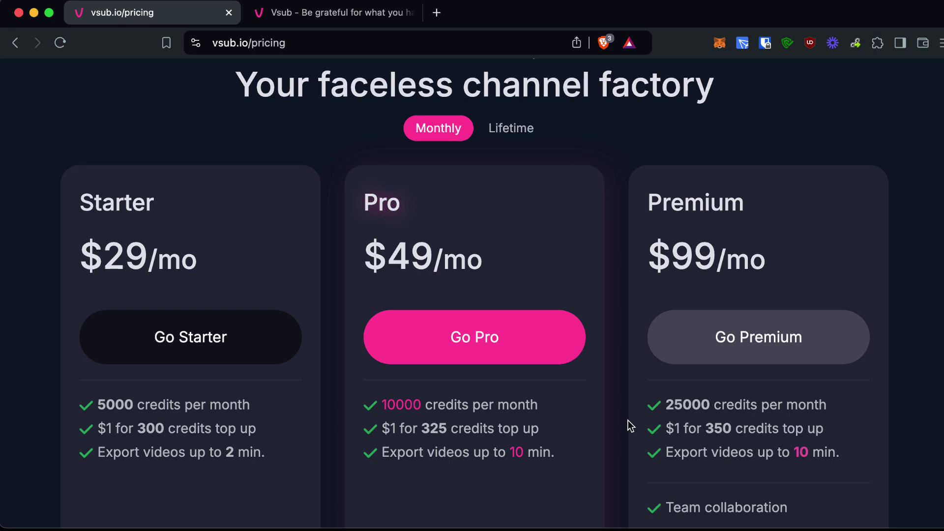
Return to the editor tab showing the finished 51-second motivational video
click(345, 15)
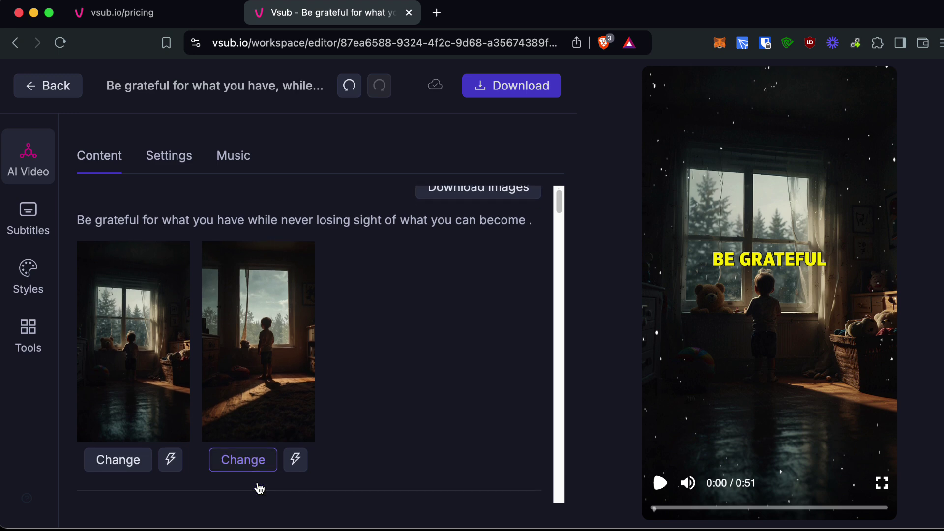
scroll(258, 489, down, 3)
scroll(98, 300, down, 3)
Place subtitle emojis at the top, then browse the logo and emoji tools
click(34, 221)
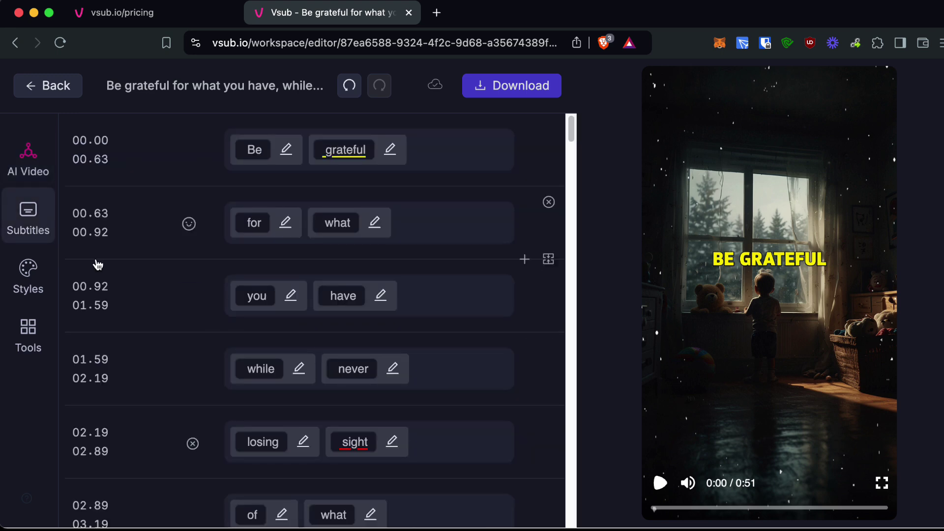
click(41, 289)
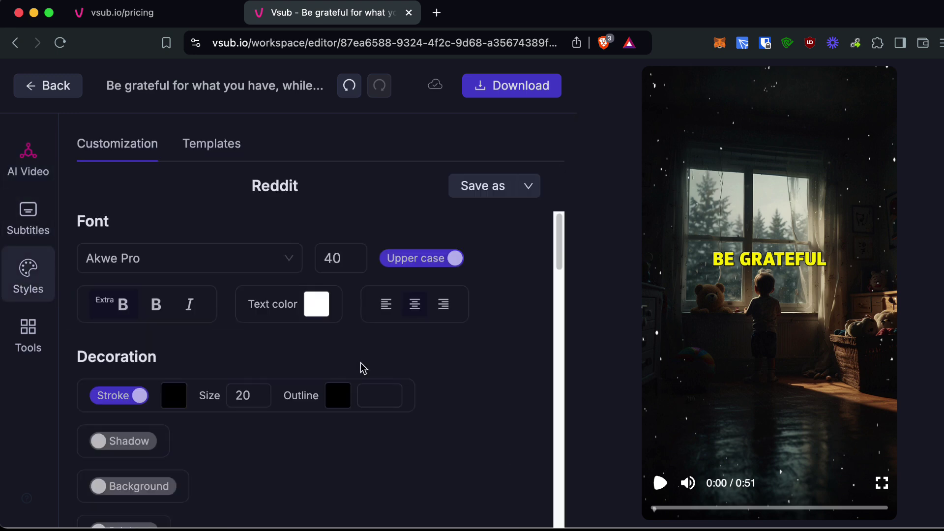
scroll(361, 368, down, 2)
scroll(361, 368, down, 2)
scroll(361, 368, down, 2)
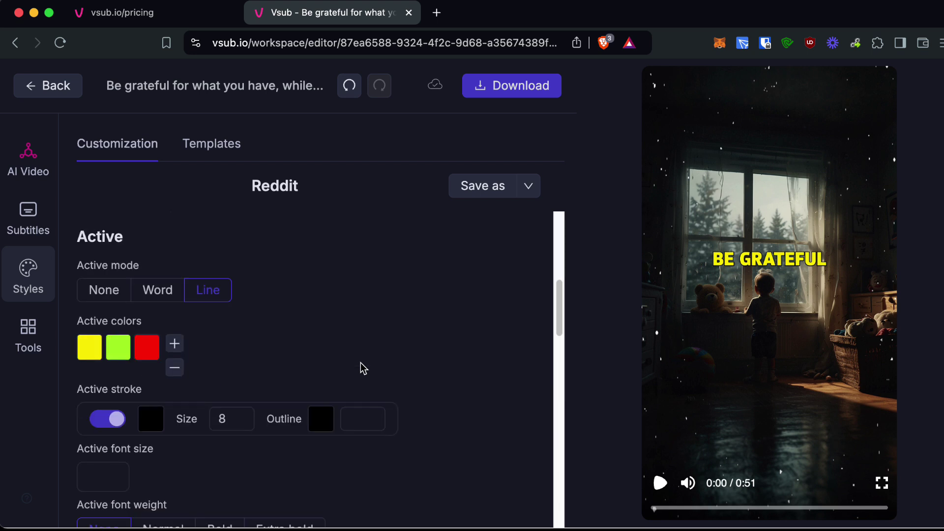
scroll(361, 368, down, 2)
scroll(361, 368, down, 2)
scroll(361, 368, down, 1)
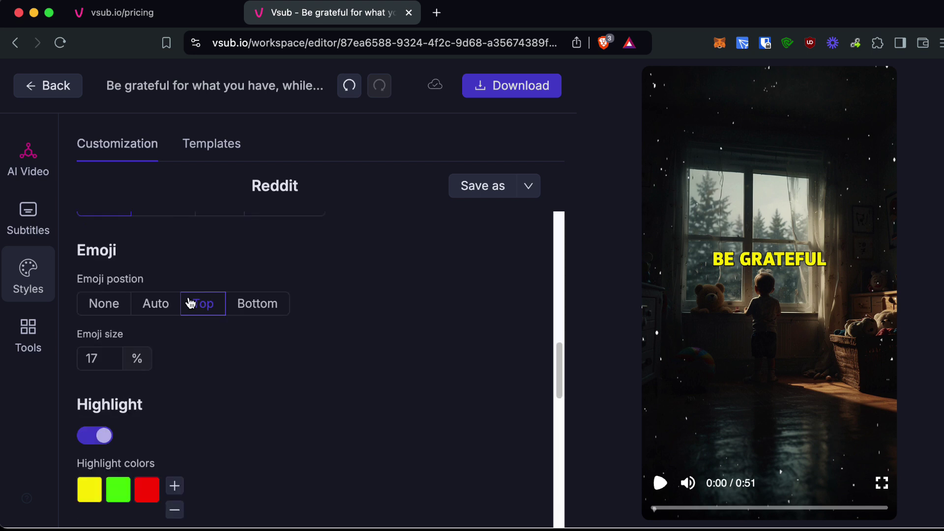
click(190, 303)
scroll(342, 393, down, 1)
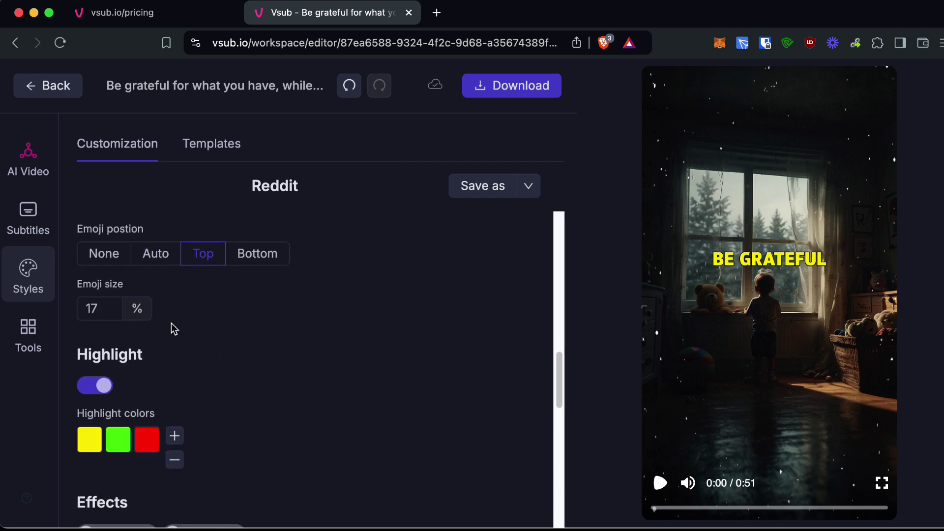
scroll(310, 354, down, 2)
scroll(311, 354, down, 1)
scroll(311, 354, down, 1)
scroll(311, 354, down, 1)
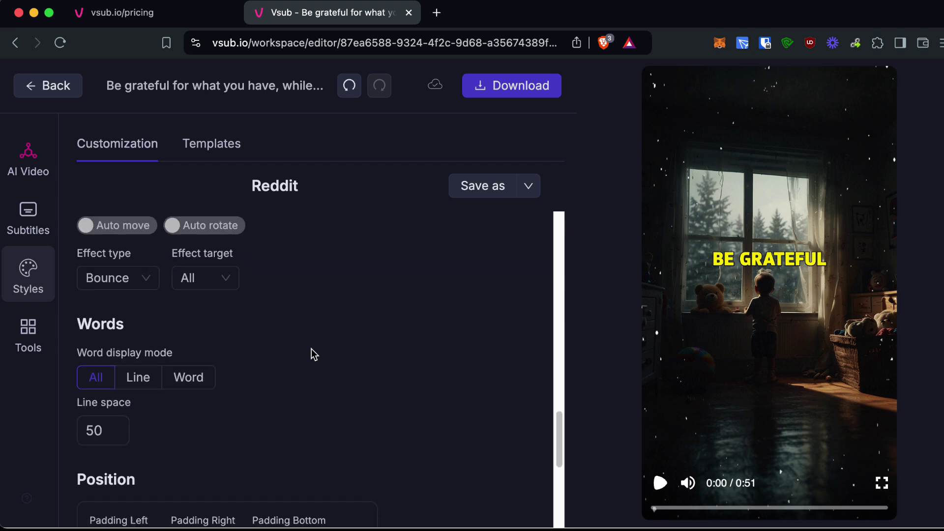
scroll(310, 354, down, 2)
scroll(412, 371, down, 2)
scroll(413, 371, down, 1)
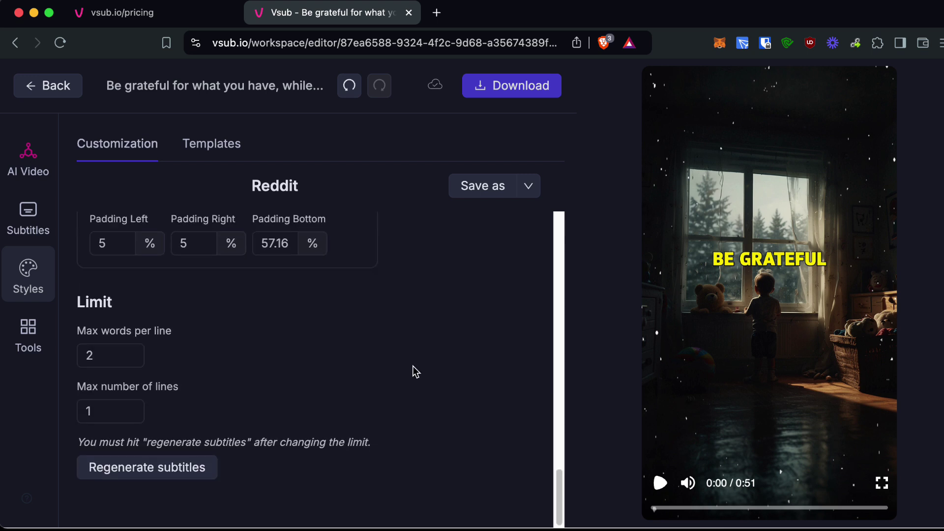
click(51, 341)
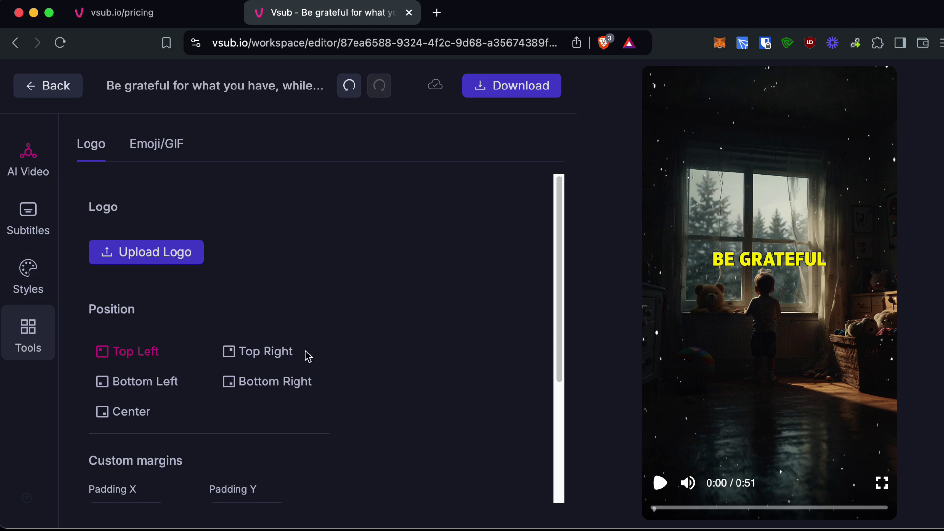
scroll(349, 330, down, 1)
scroll(349, 331, down, 3)
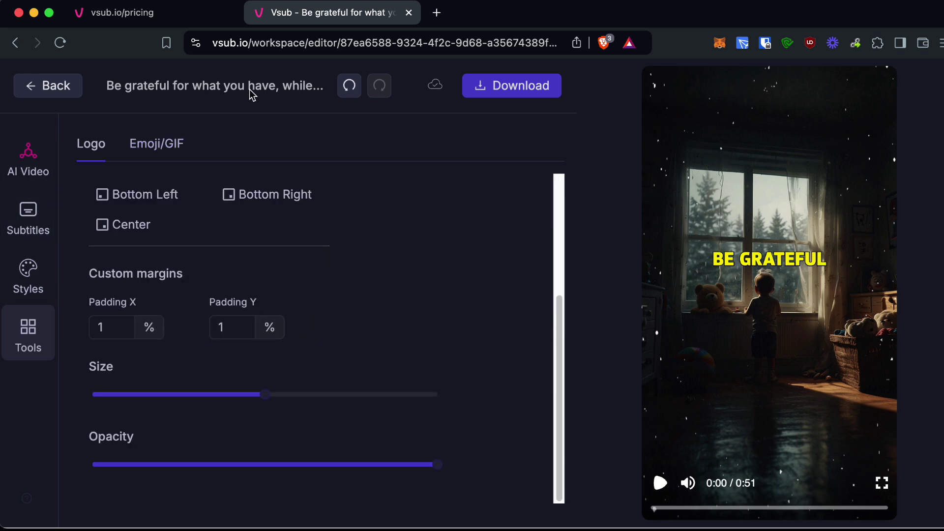
Revisit the subtitle styles, preset templates and subtitle word list
click(29, 276)
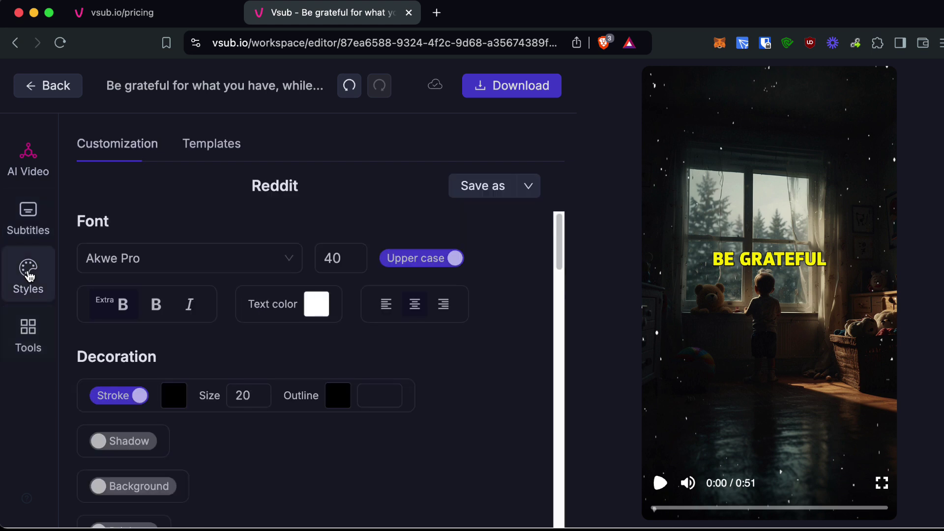
click(207, 147)
scroll(287, 314, down, 2)
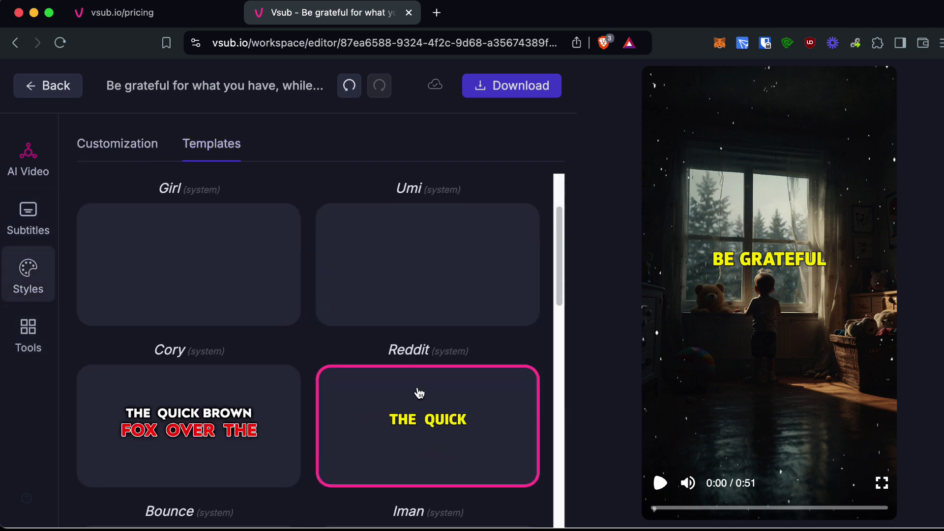
click(27, 215)
Review the voice, particle and transition effects, and music settings, then the scene images
click(32, 157)
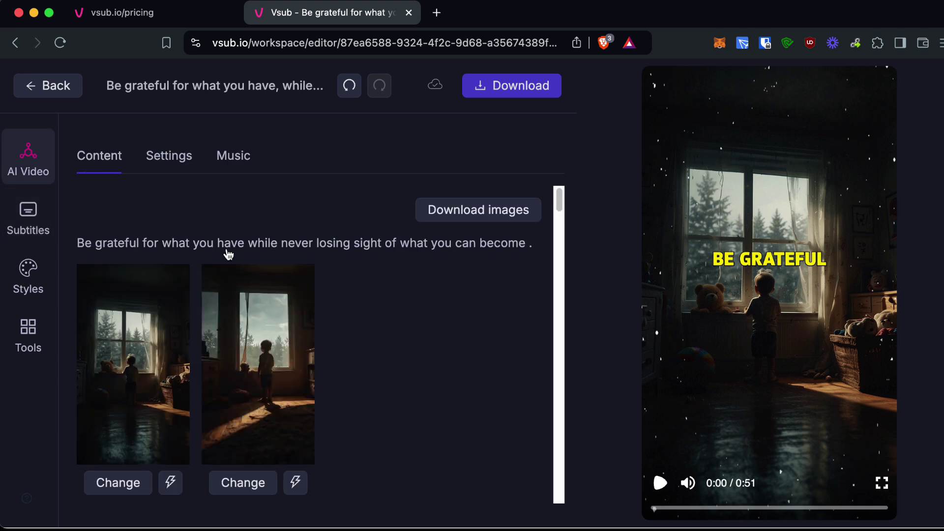
click(172, 153)
click(132, 218)
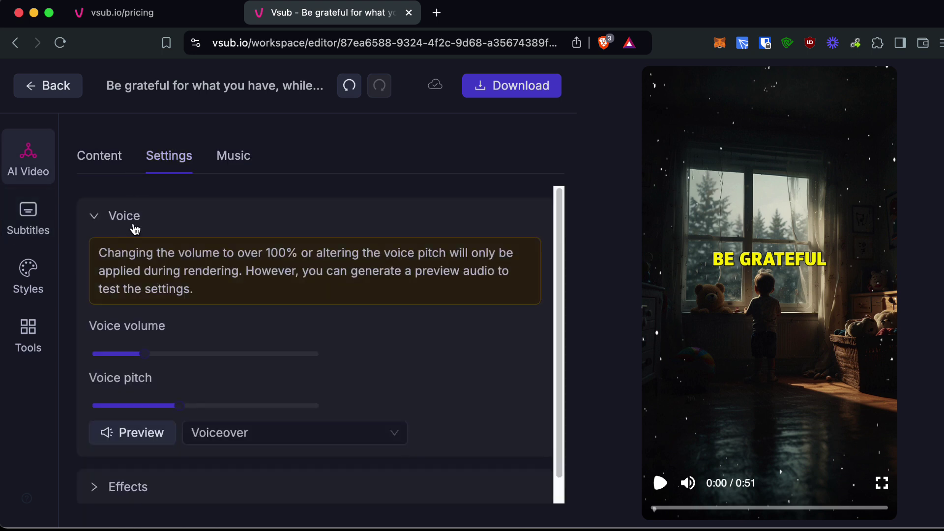
click(134, 270)
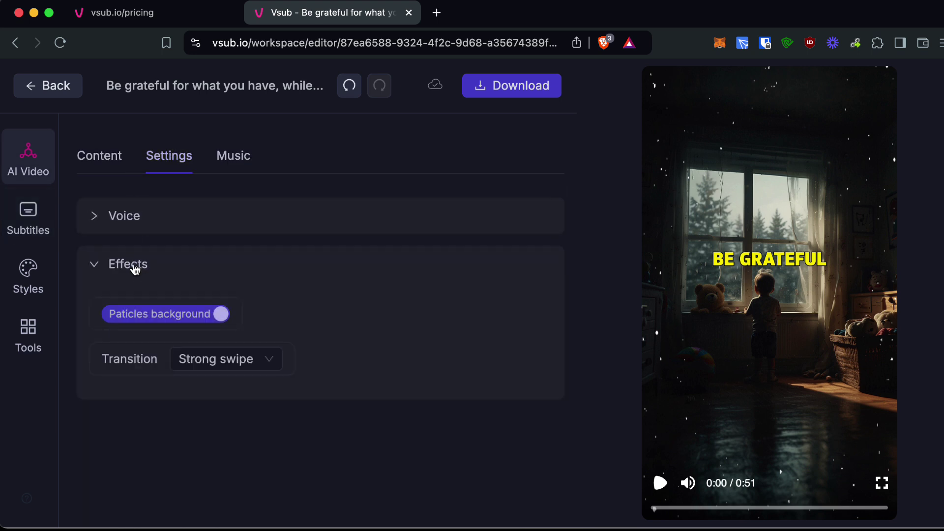
click(136, 267)
click(128, 234)
click(222, 163)
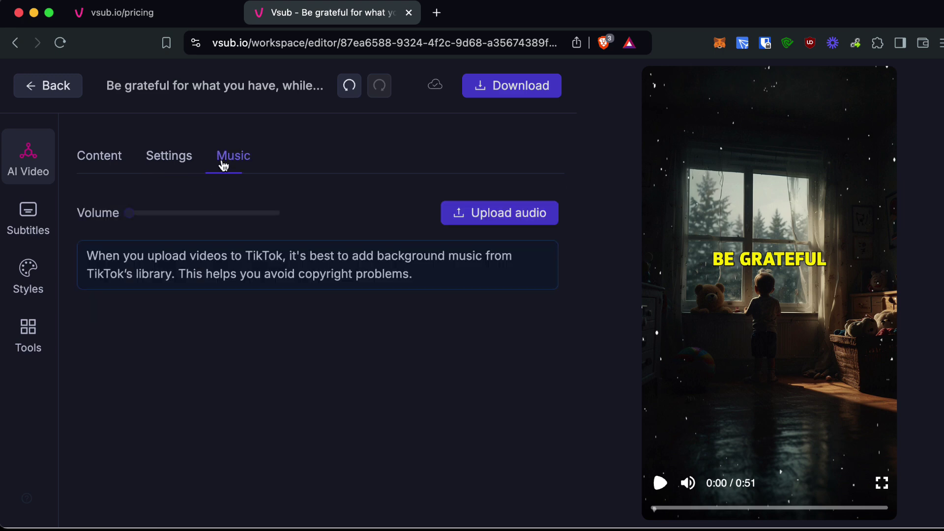
click(116, 160)
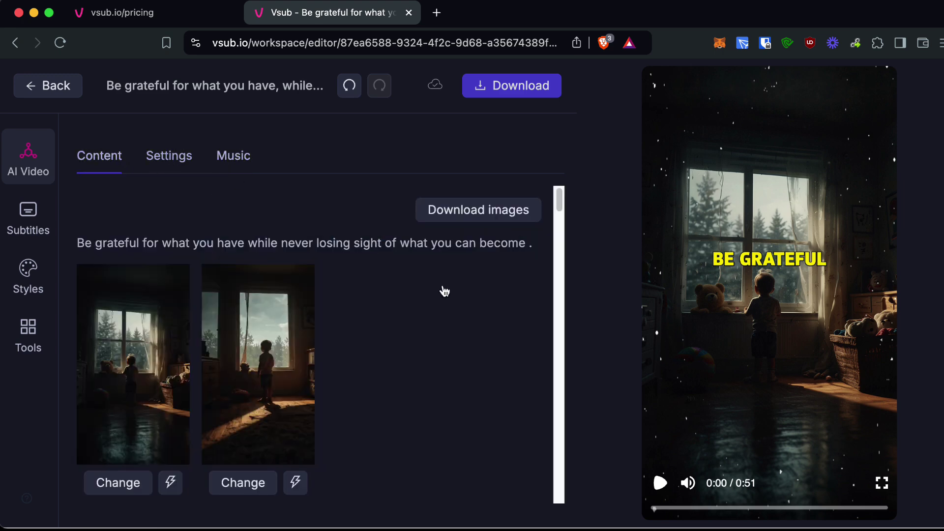
scroll(457, 295, down, 3)
scroll(458, 310, down, 2)
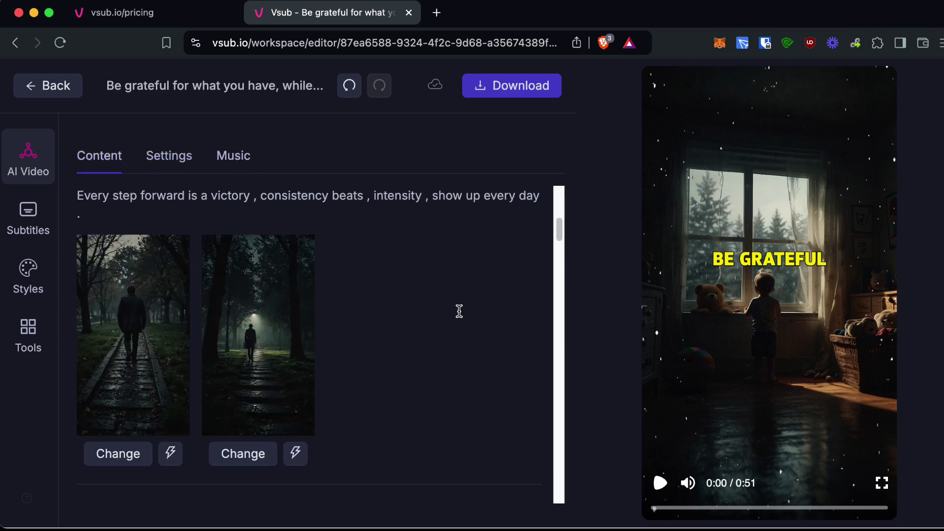
scroll(459, 310, up, 5)
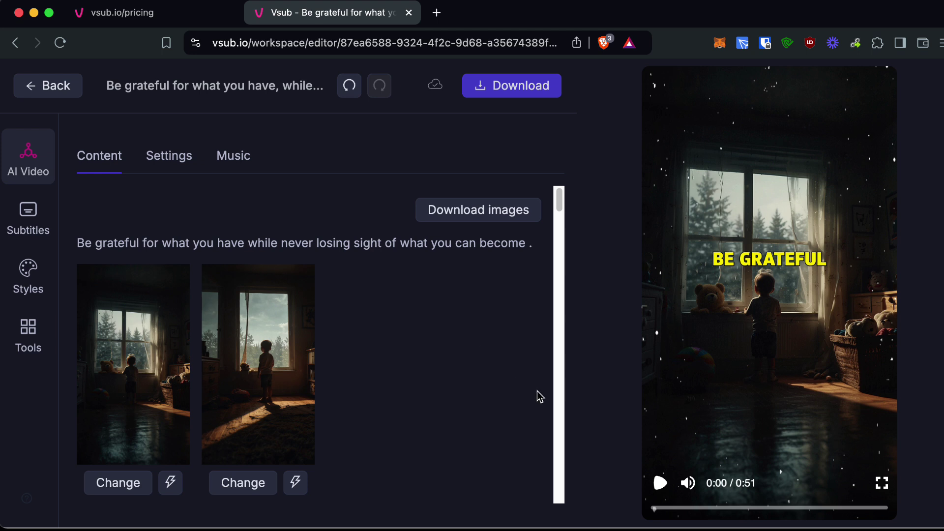
Preview the finished video to about 0:20, then leave the editor for the AI Videos page
click(659, 483)
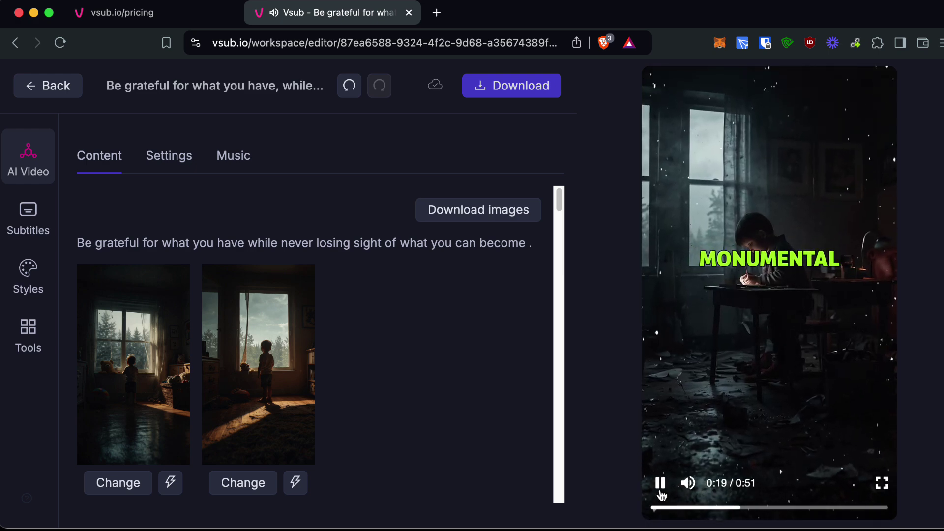
click(659, 485)
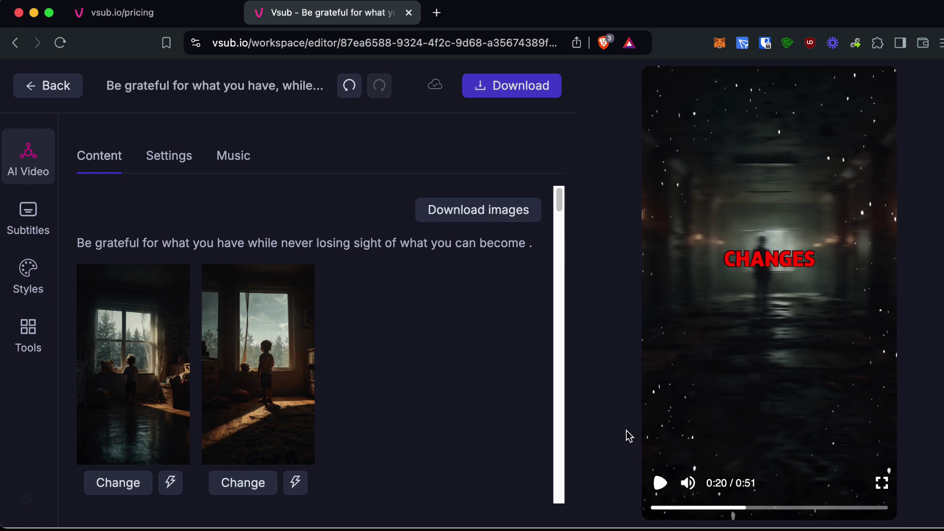
click(70, 91)
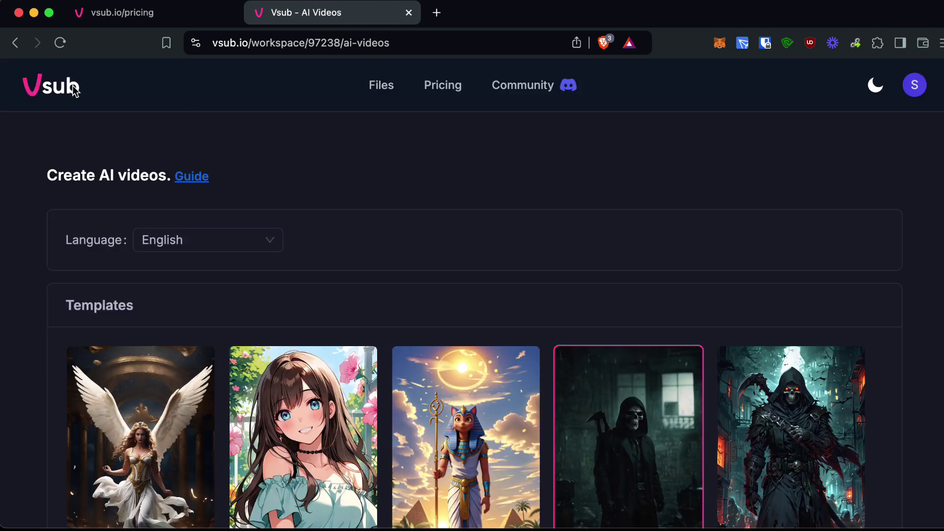
From the workspace dashboard, start a new Would You Rather video with the Standard template
click(72, 91)
scroll(340, 227, down, 1)
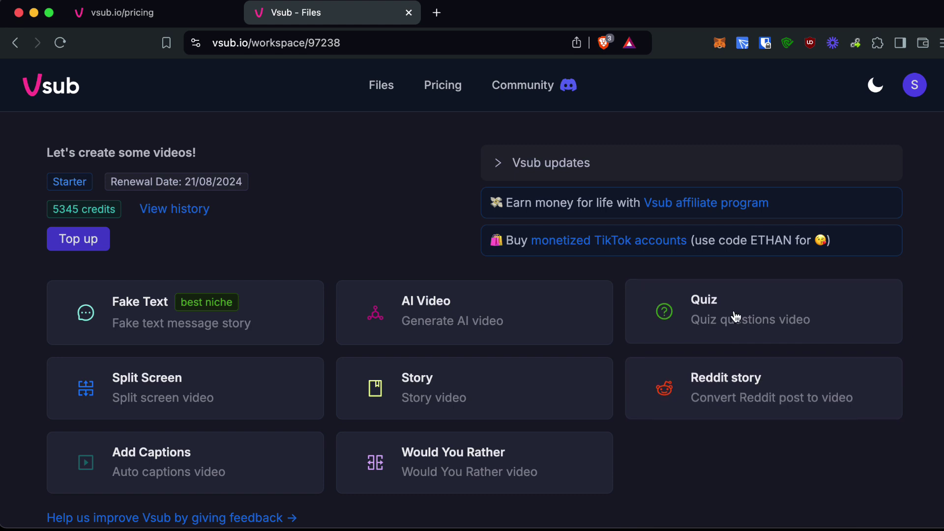
click(546, 473)
scroll(546, 473, down, 3)
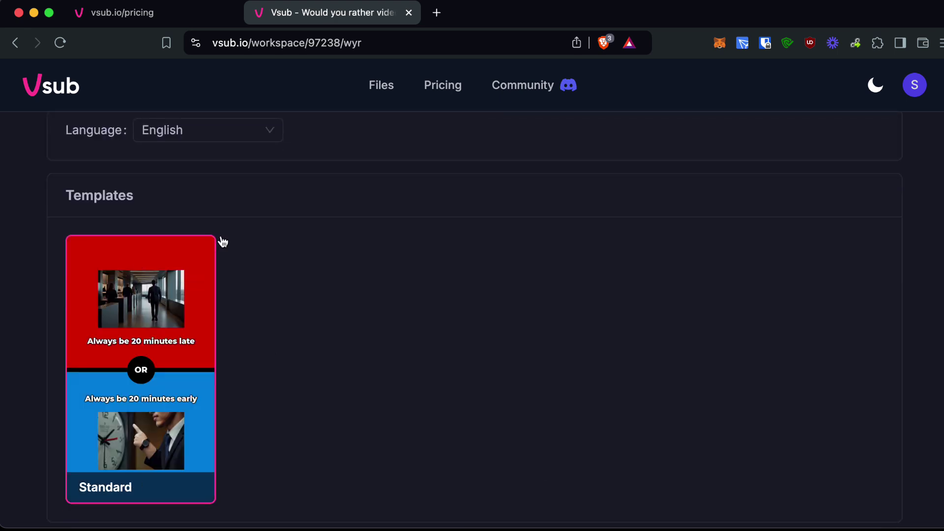
scroll(252, 458, down, 2)
scroll(391, 434, down, 2)
scroll(393, 433, down, 2)
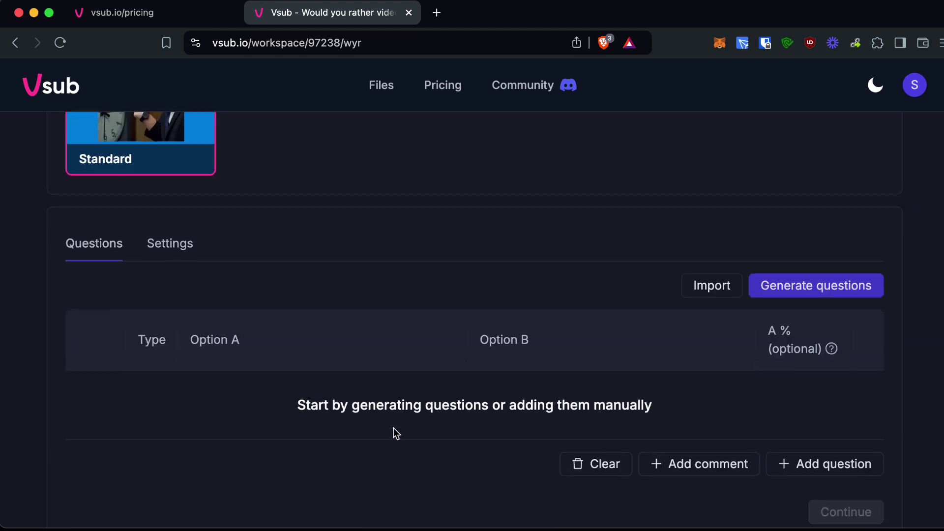
Check the voice and AI image settings, then auto-generate the would-you-rather questions
click(179, 246)
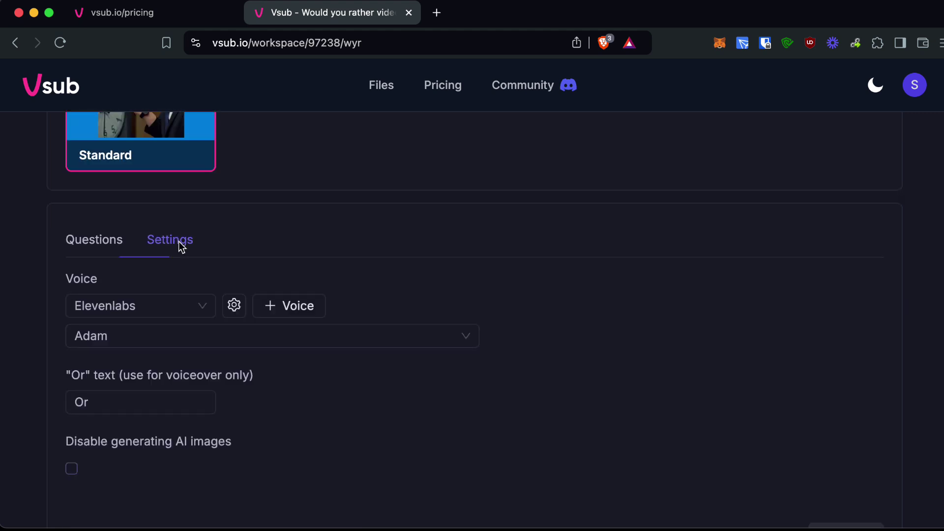
scroll(368, 417, down, 2)
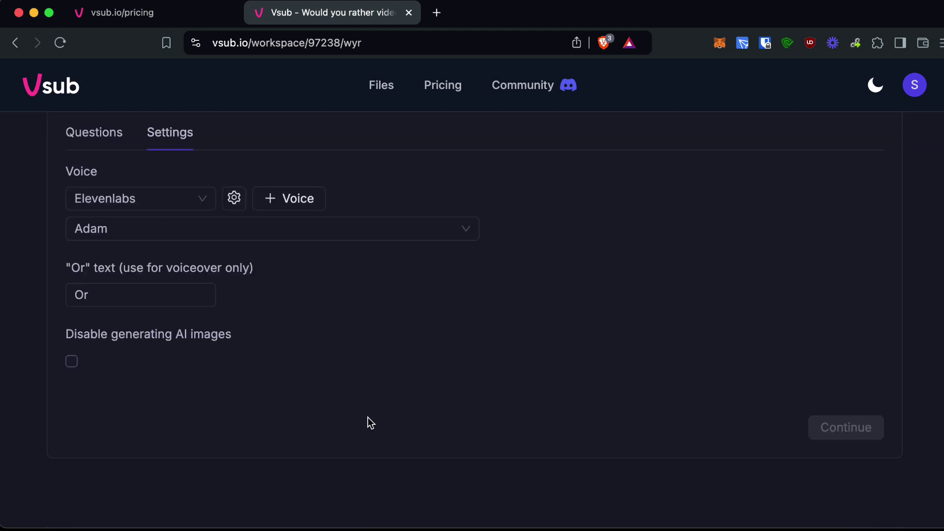
scroll(368, 417, up, 2)
click(107, 270)
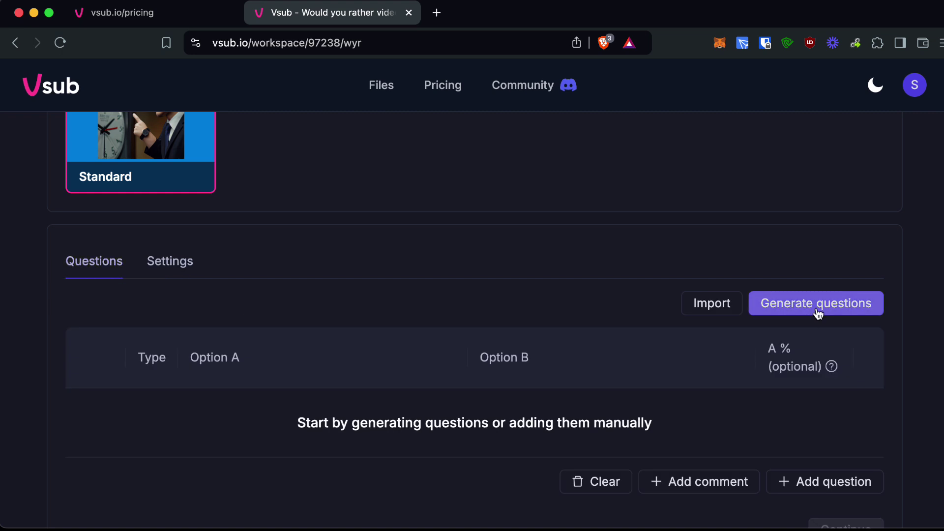
click(816, 312)
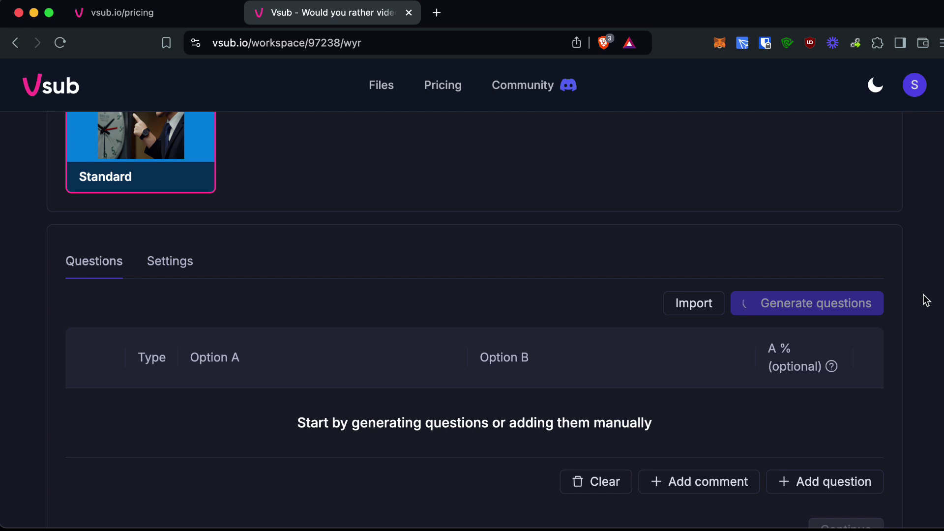
Review the first question, keeping its A percentage at 43, and build the video
click(630, 417)
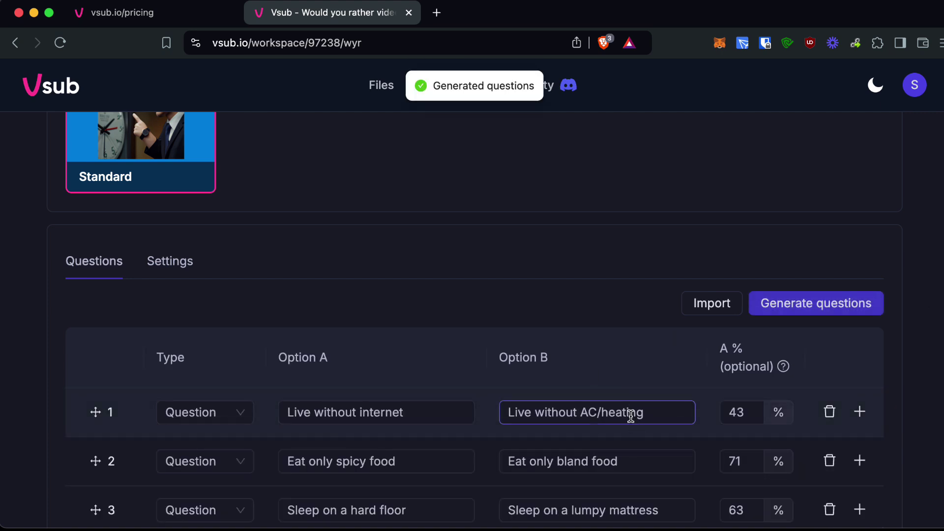
click(729, 411)
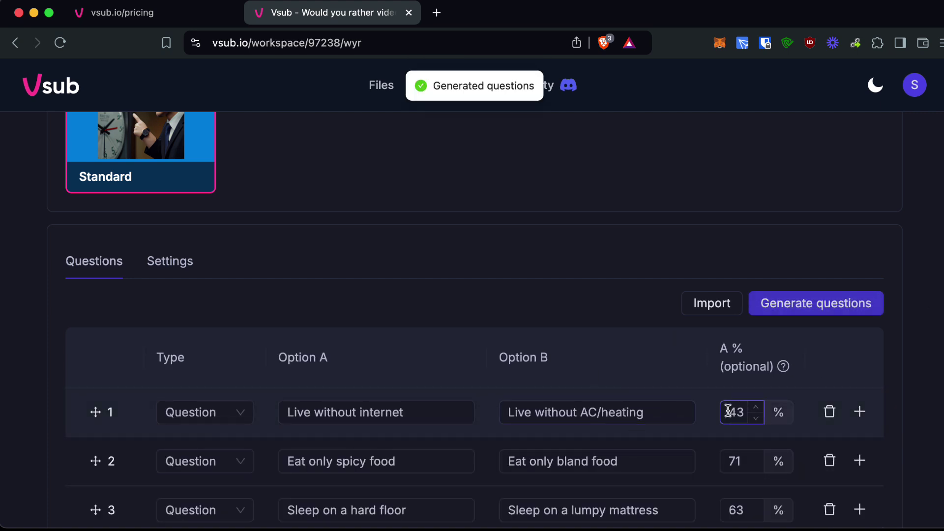
click(755, 418)
click(755, 407)
scroll(820, 389, down, 3)
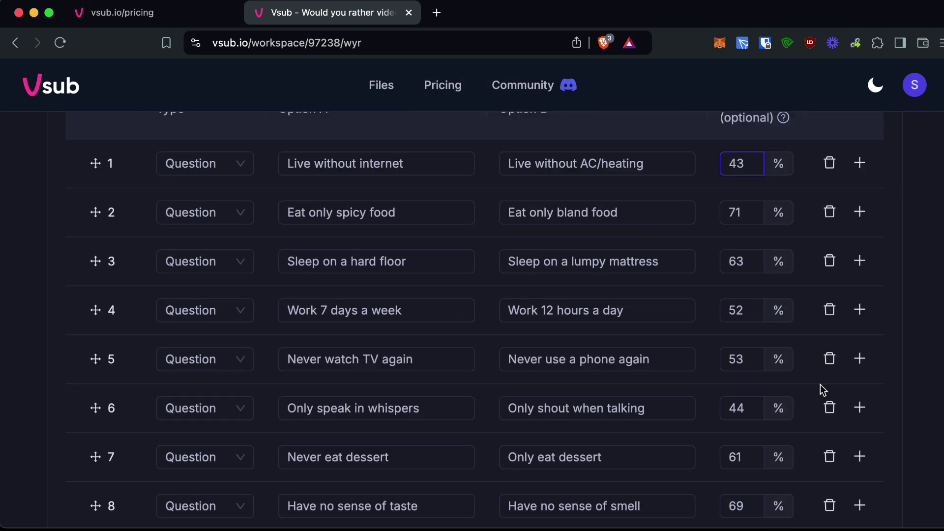
scroll(820, 389, down, 5)
click(845, 414)
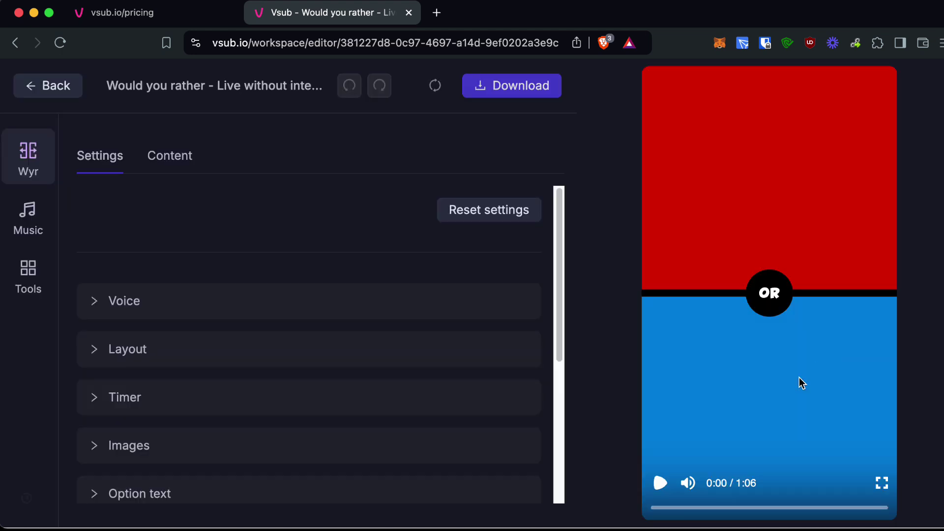
Mute the audio and play the Would You Rather preview
click(688, 483)
click(659, 484)
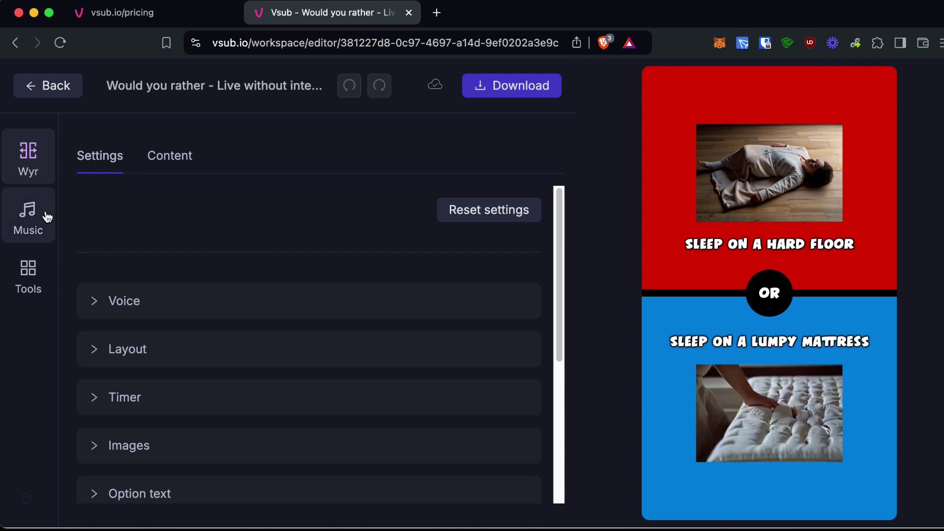
scroll(259, 307, down, 1)
scroll(259, 307, down, 1)
scroll(259, 307, down, 1)
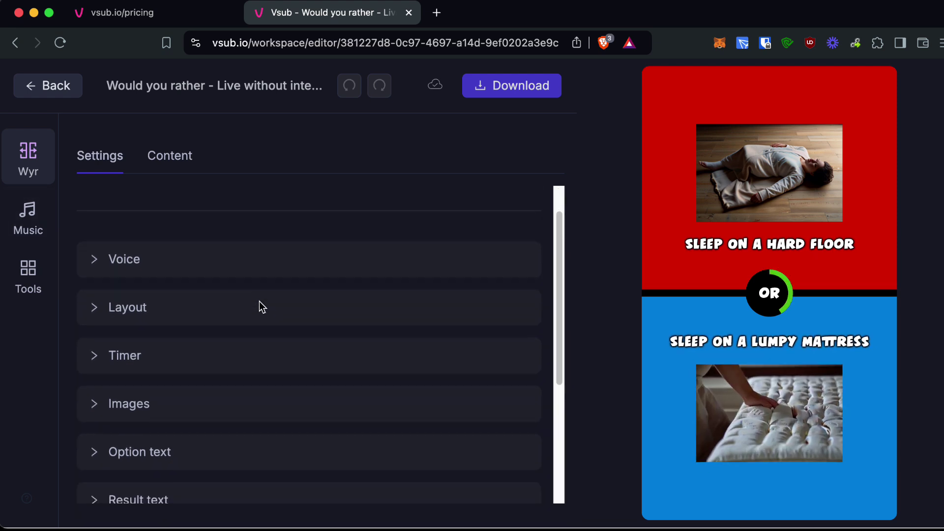
scroll(222, 271, down, 1)
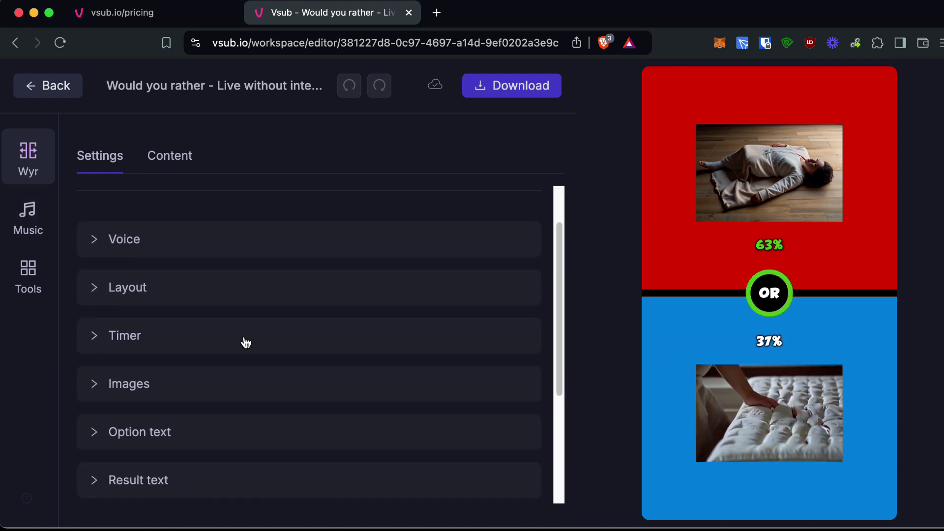
scroll(246, 342, down, 1)
scroll(259, 364, down, 1)
scroll(284, 420, down, 1)
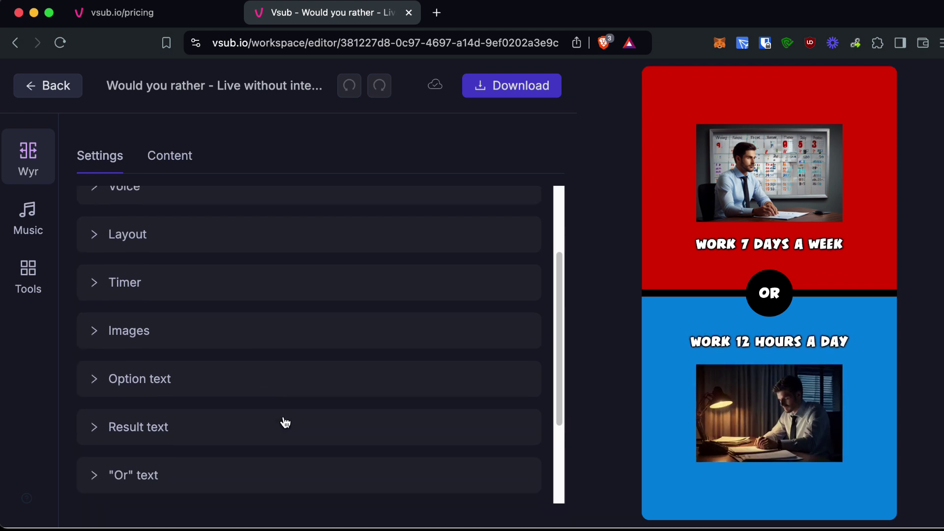
scroll(285, 422, down, 1)
scroll(359, 470, down, 1)
scroll(360, 470, down, 2)
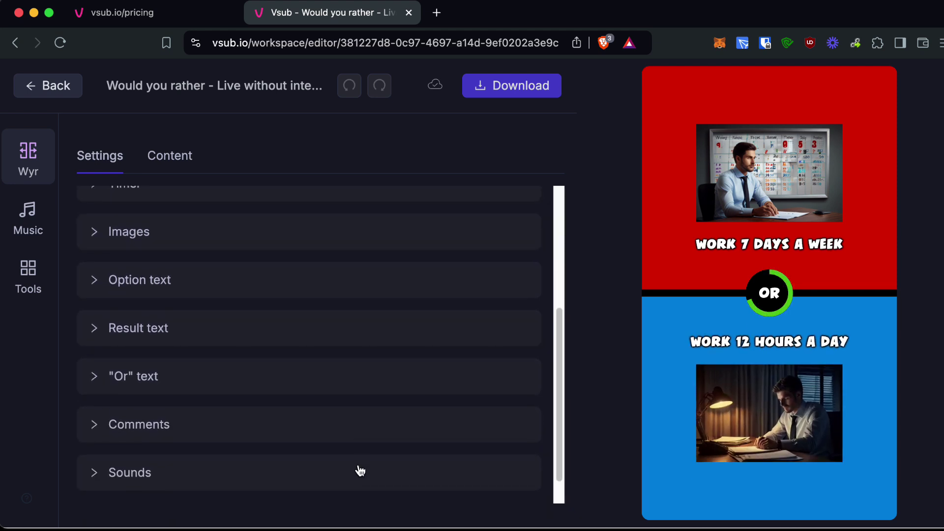
scroll(360, 470, down, 1)
scroll(360, 471, up, 8)
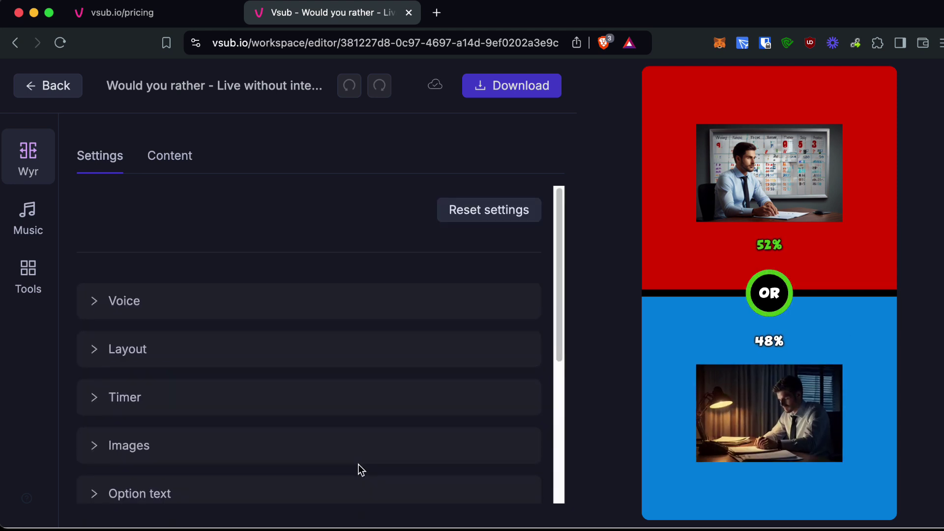
Show the Content list with each question's two options and generated images
click(183, 156)
scroll(480, 306, down, 1)
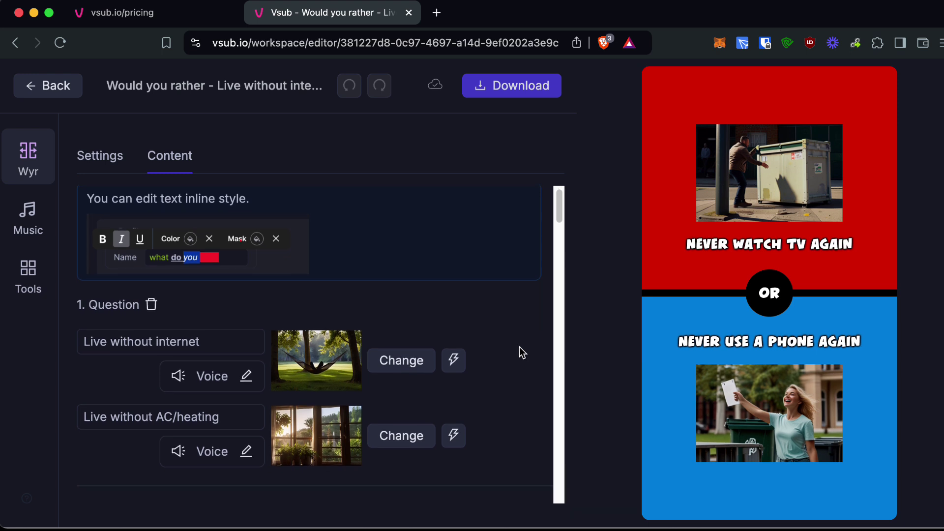
scroll(519, 351, down, 1)
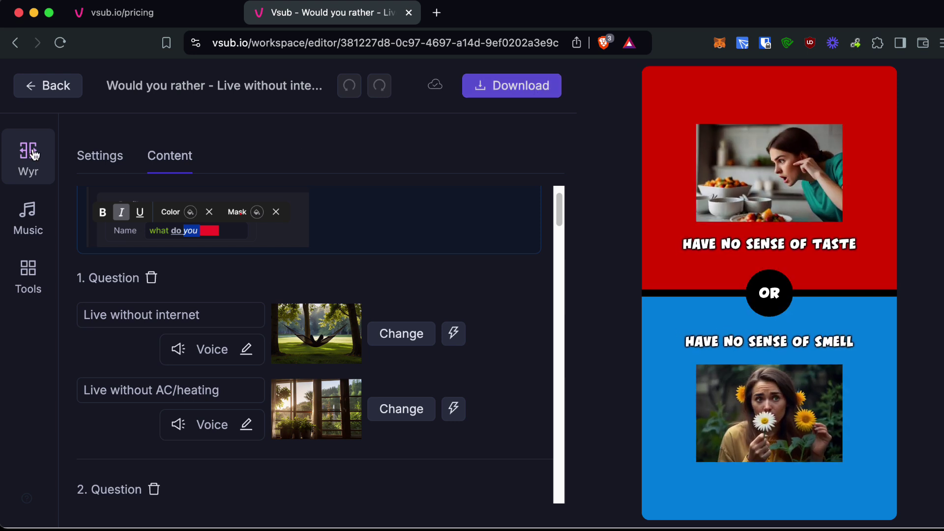
Leave the editor and view the Starter $29, Pro $49 and Premium $99 plans
click(53, 95)
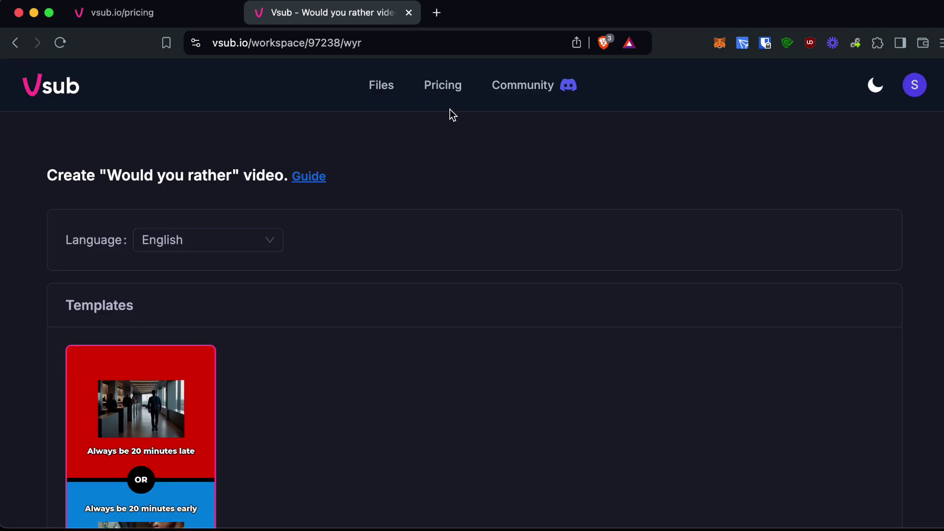
click(448, 97)
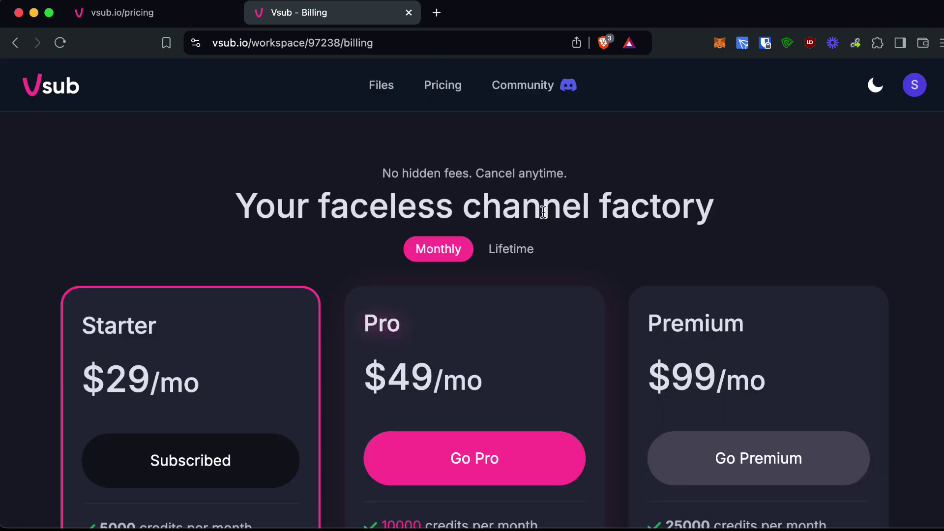
scroll(690, 190, down, 2)
scroll(626, 274, down, 2)
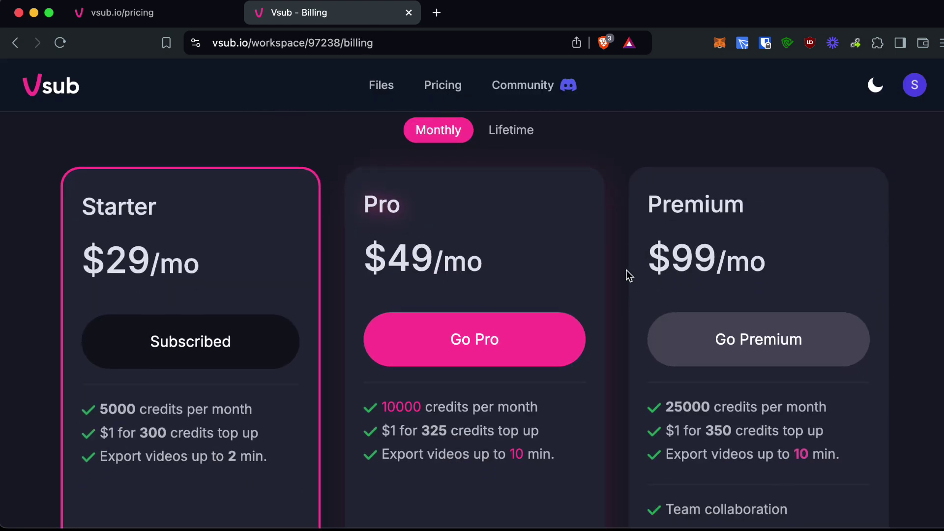